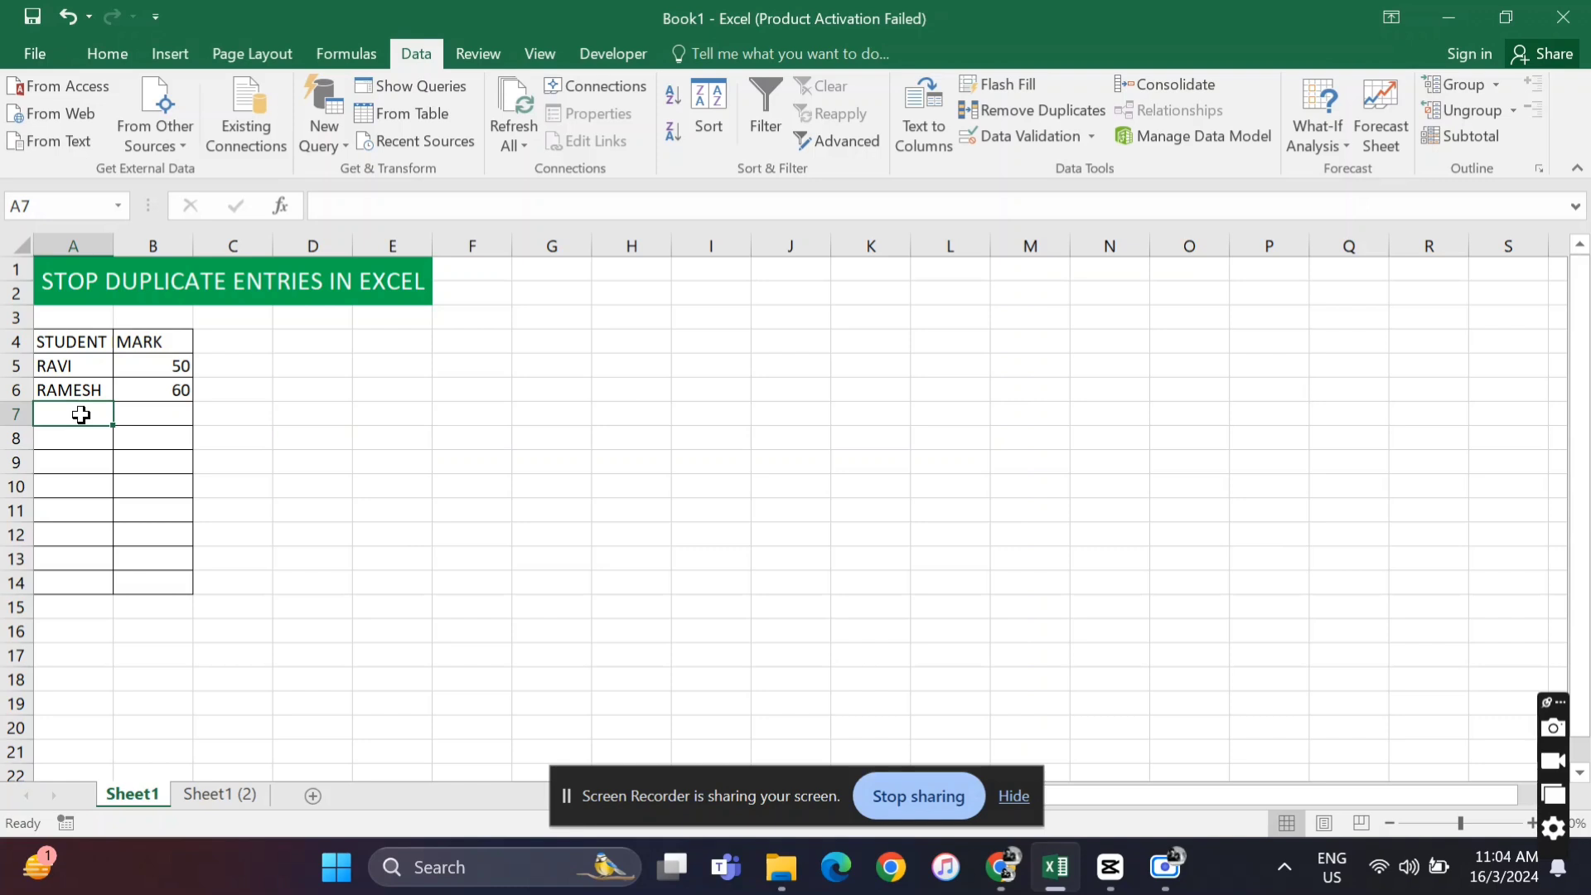
Try to enter the student name from A5 again in A7 in lowercase, and discard the duplicate entry
{"action": "type", "text": "ravi"}
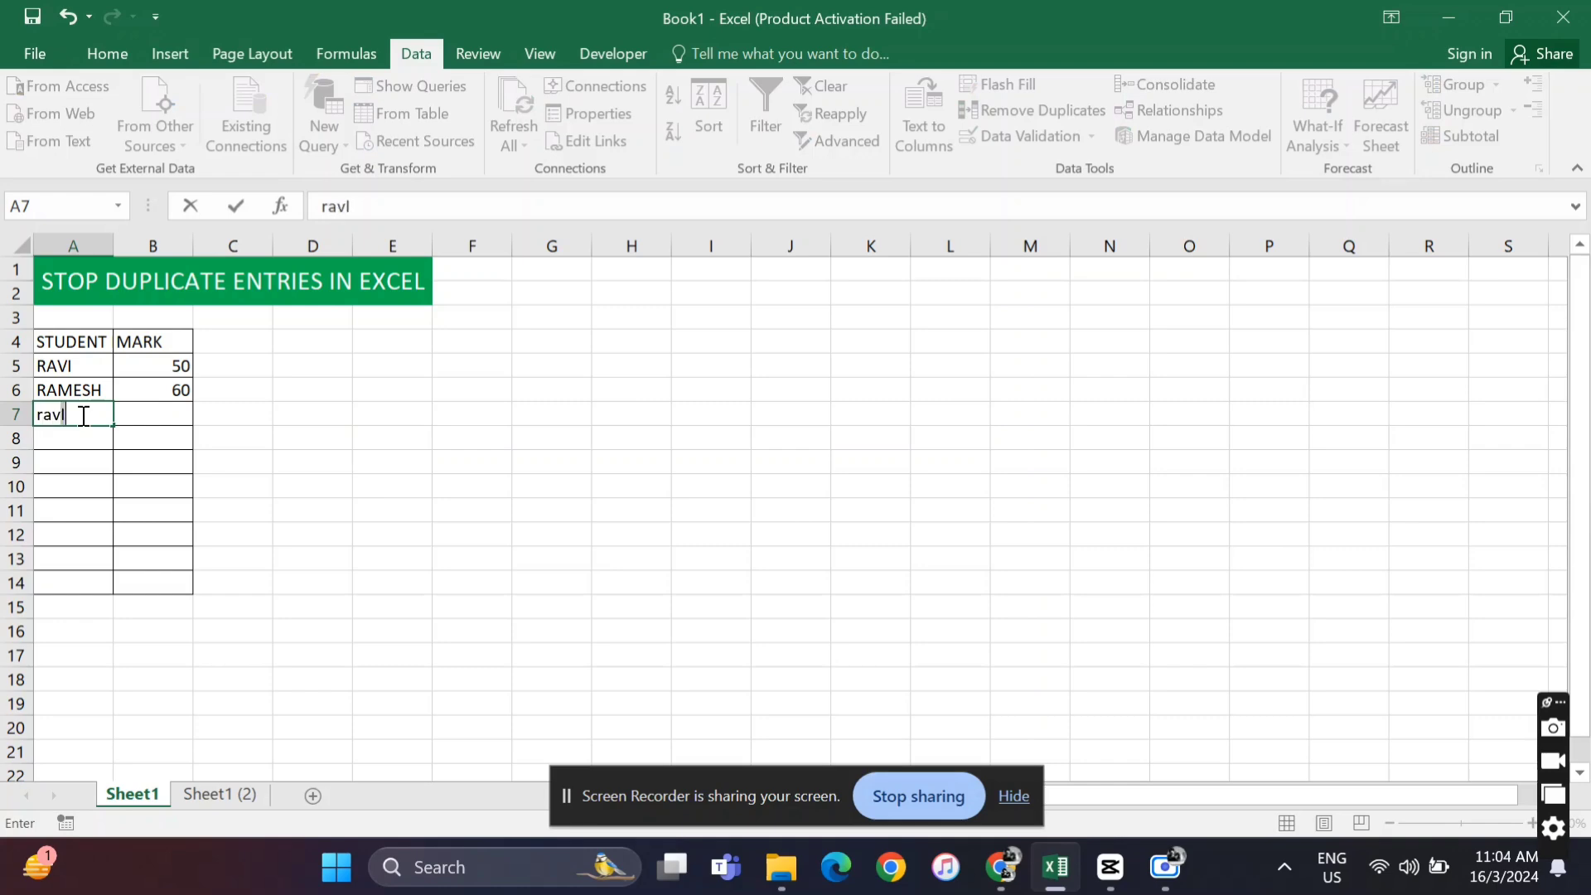
{"action": "key", "text": "Return"}
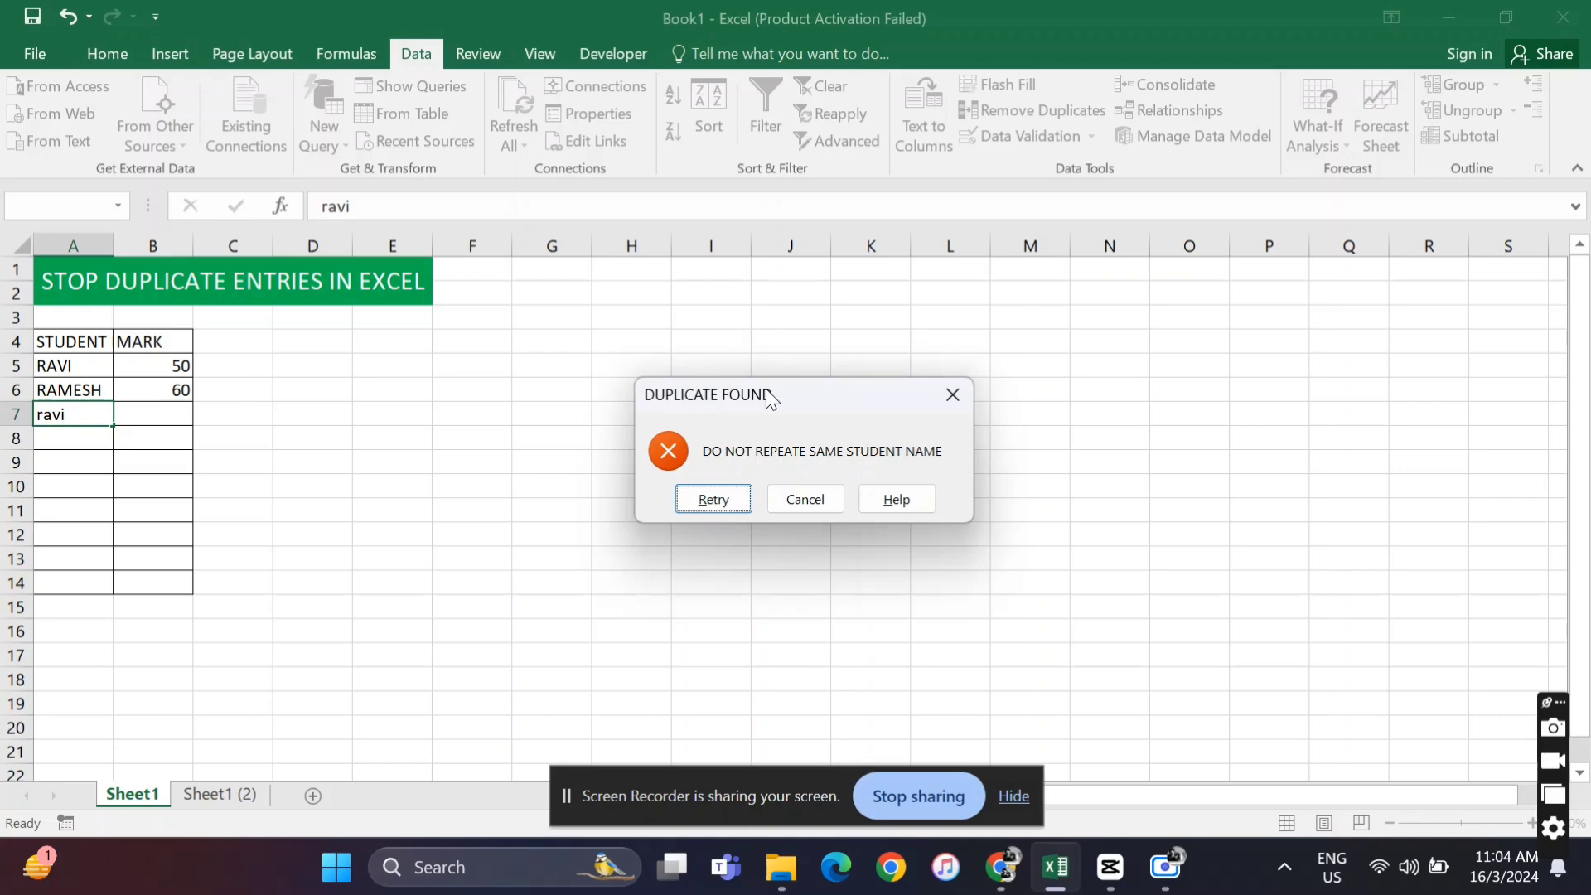
{"action": "left_click_drag", "start_coordinate": [766, 389], "coordinate": [644, 311]}
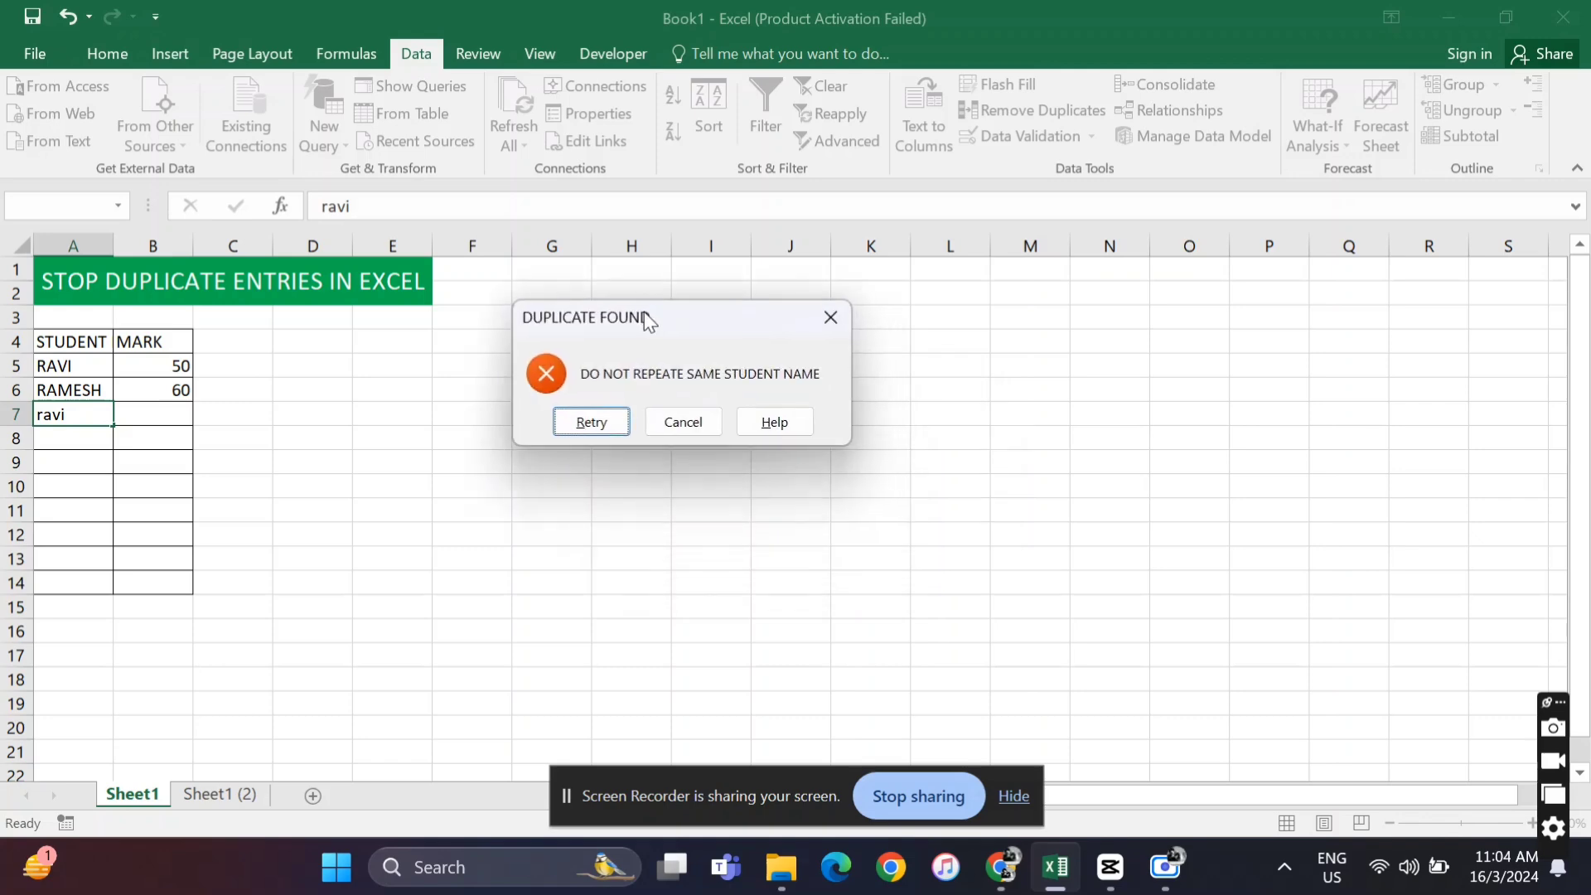
{"action": "left_click", "coordinate": [834, 320]}
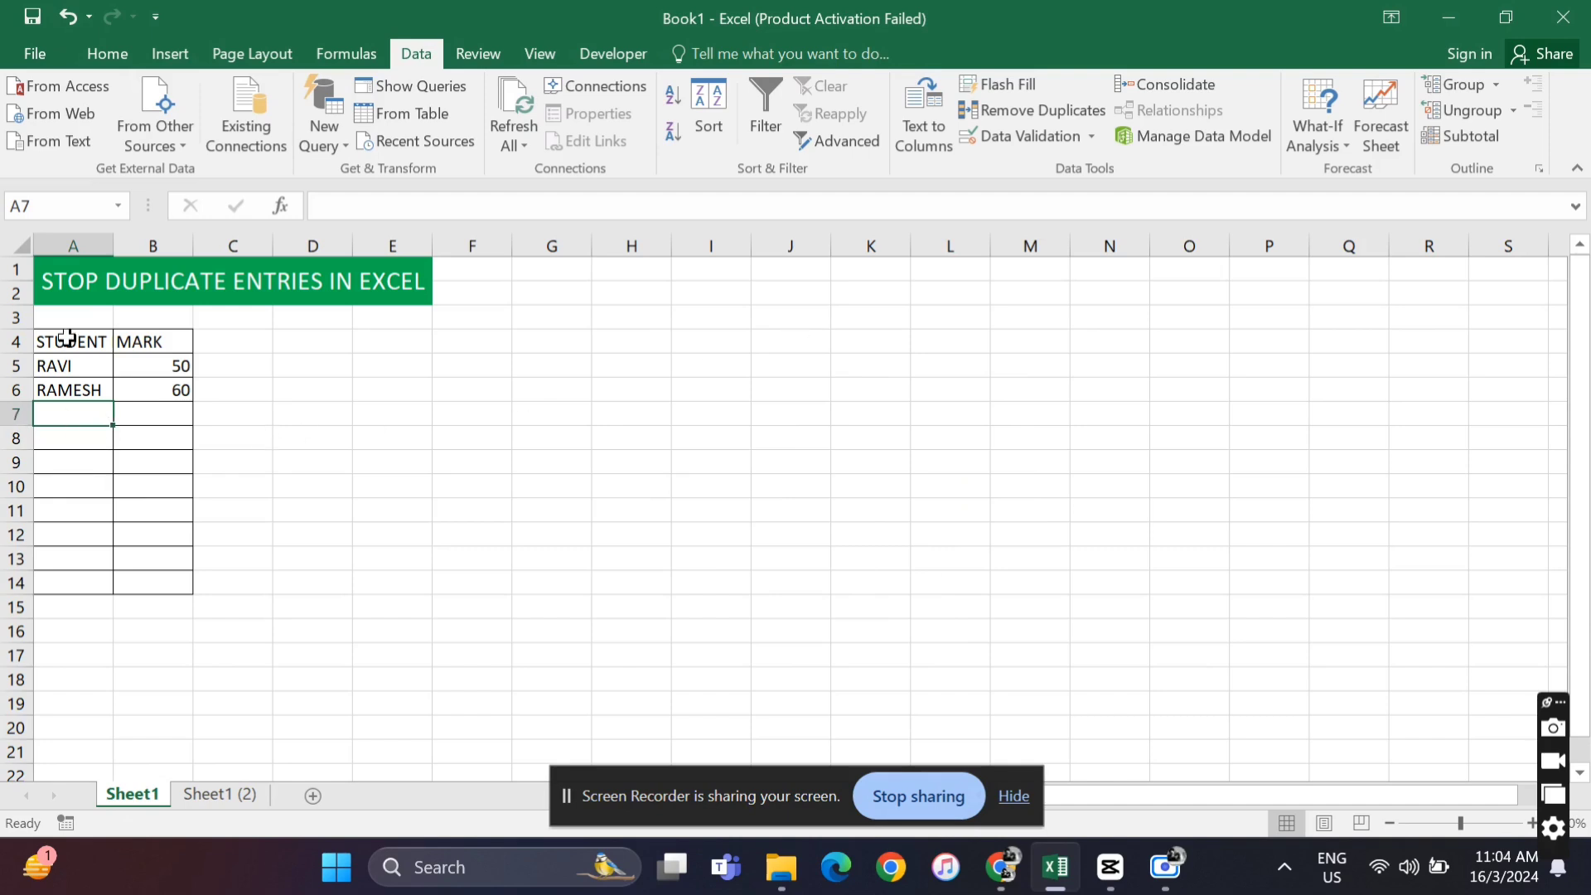
Try to repeat the student name from A5 in A7 with only its initial capitalized, and discard the entry
{"action": "left_click_drag", "start_coordinate": [68, 339], "coordinate": [177, 575]}
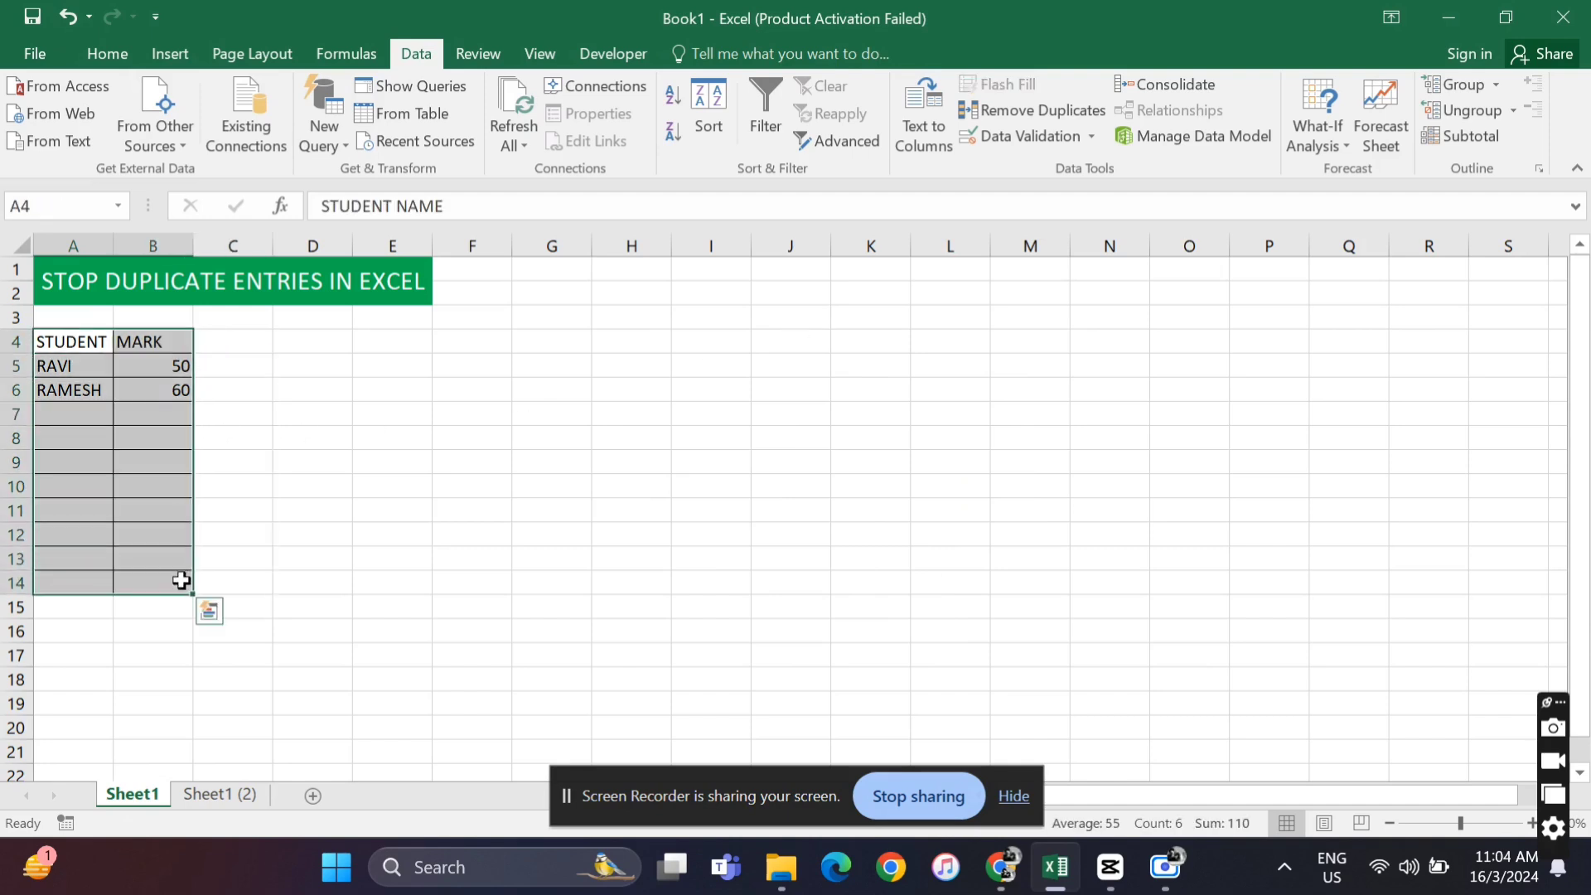
{"action": "left_click", "coordinate": [74, 367]}
{"action": "left_click", "coordinate": [86, 390]}
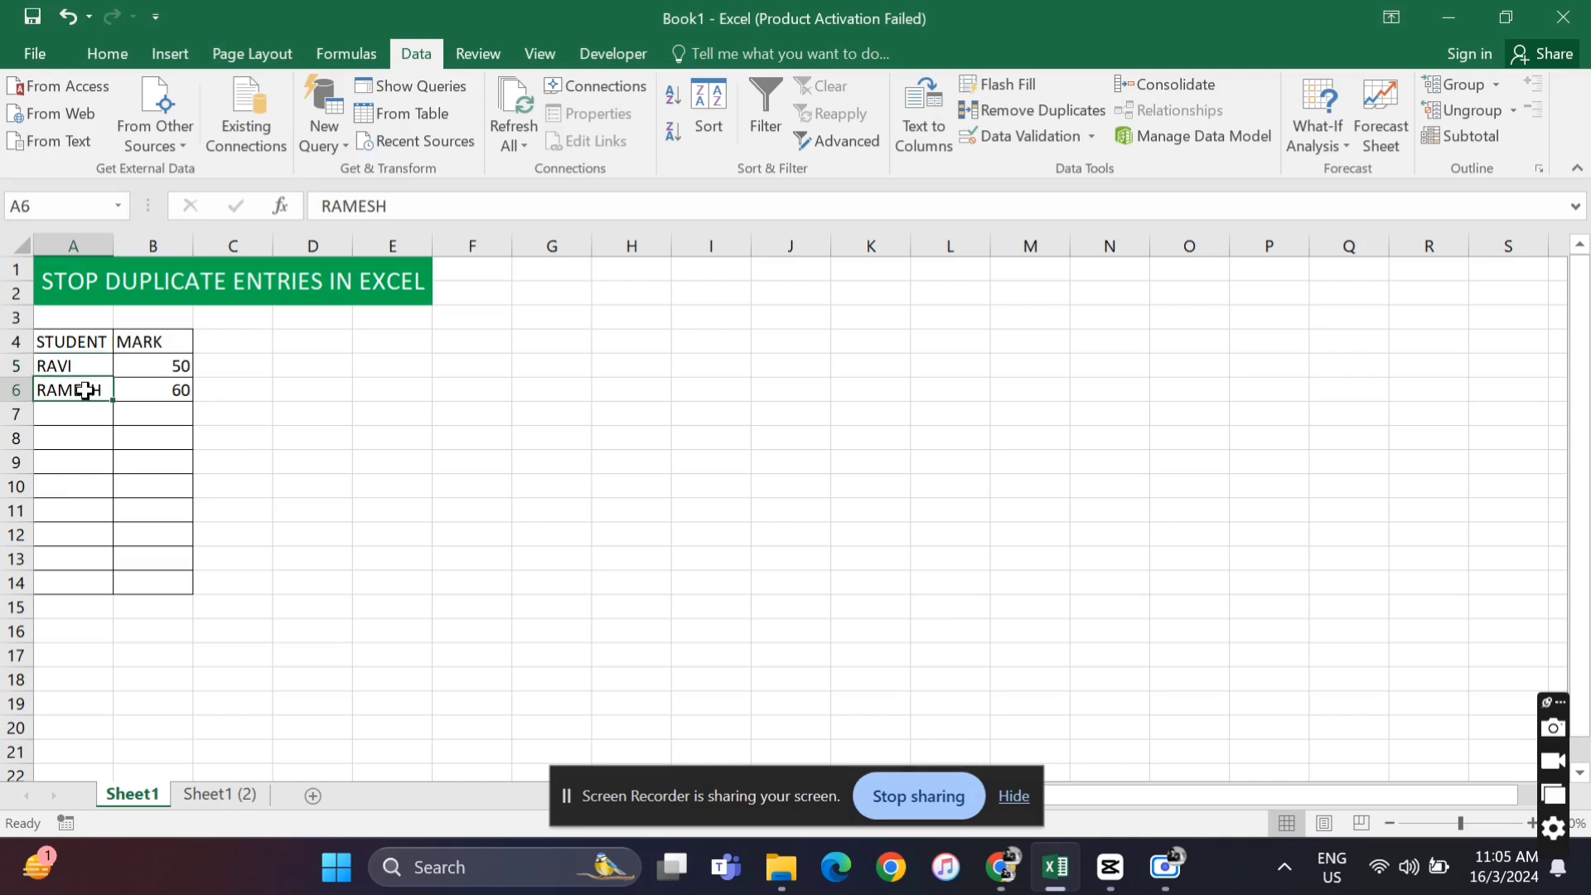
{"action": "left_click", "coordinate": [58, 411]}
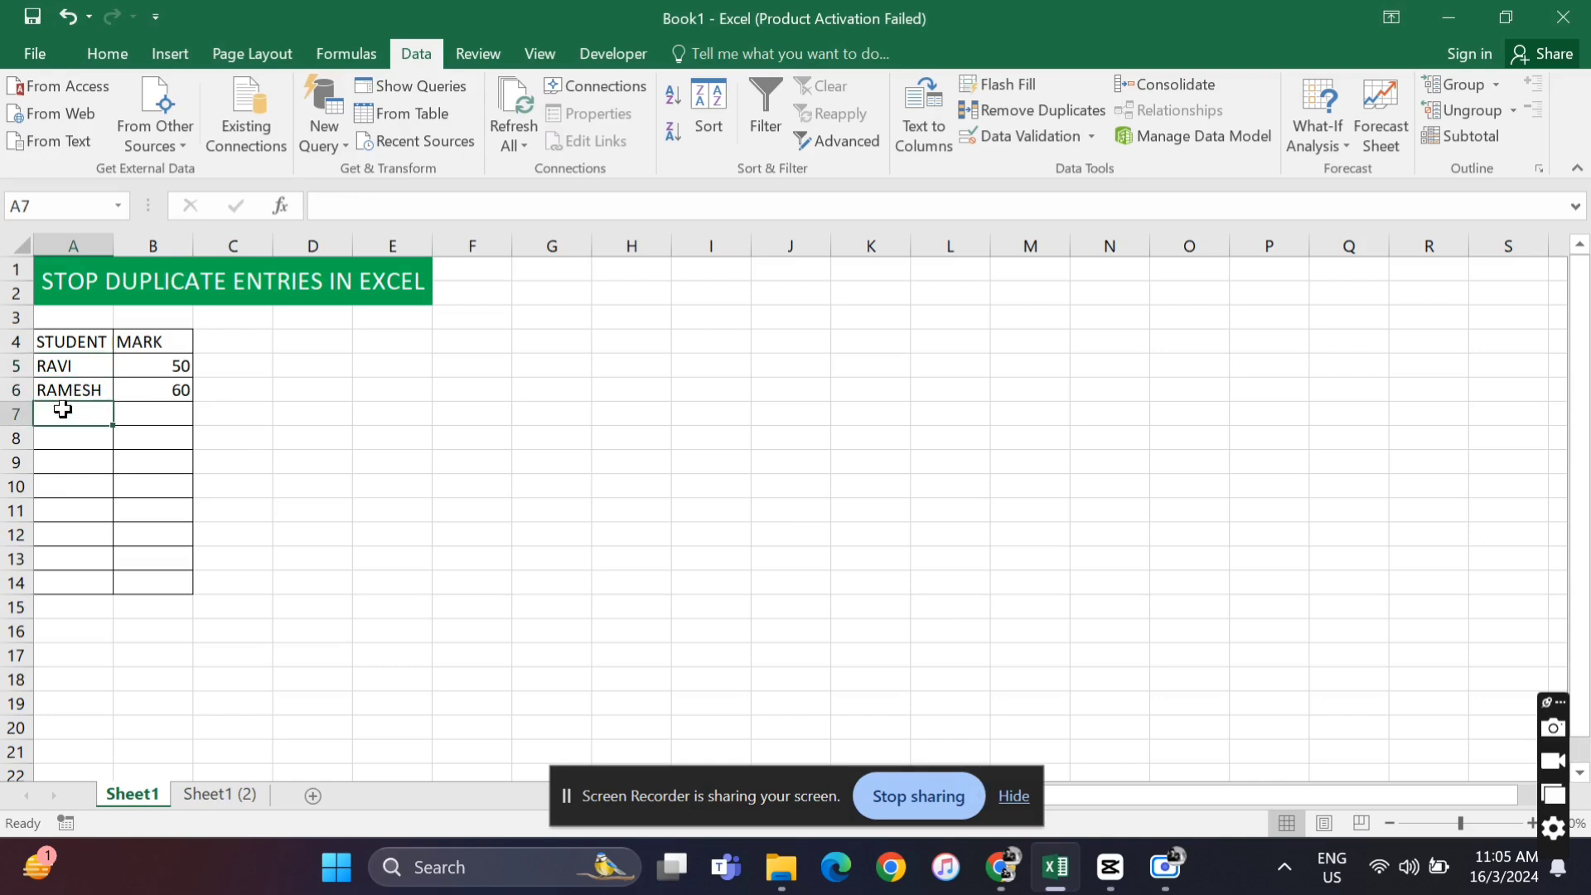
{"action": "type", "text": "Ravi"}
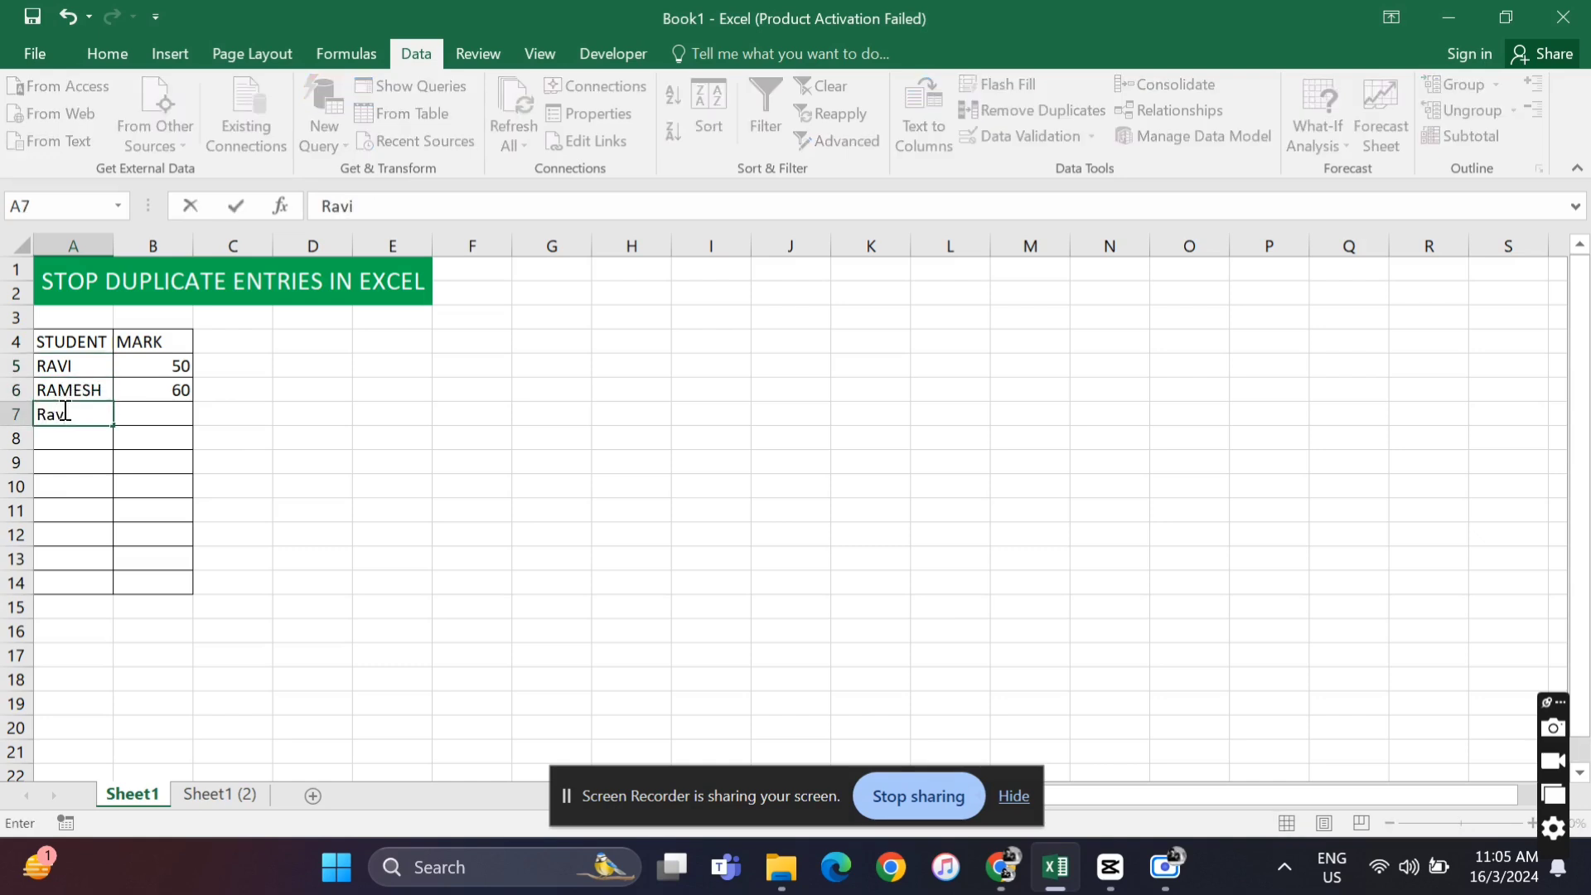
{"action": "key", "text": "Return"}
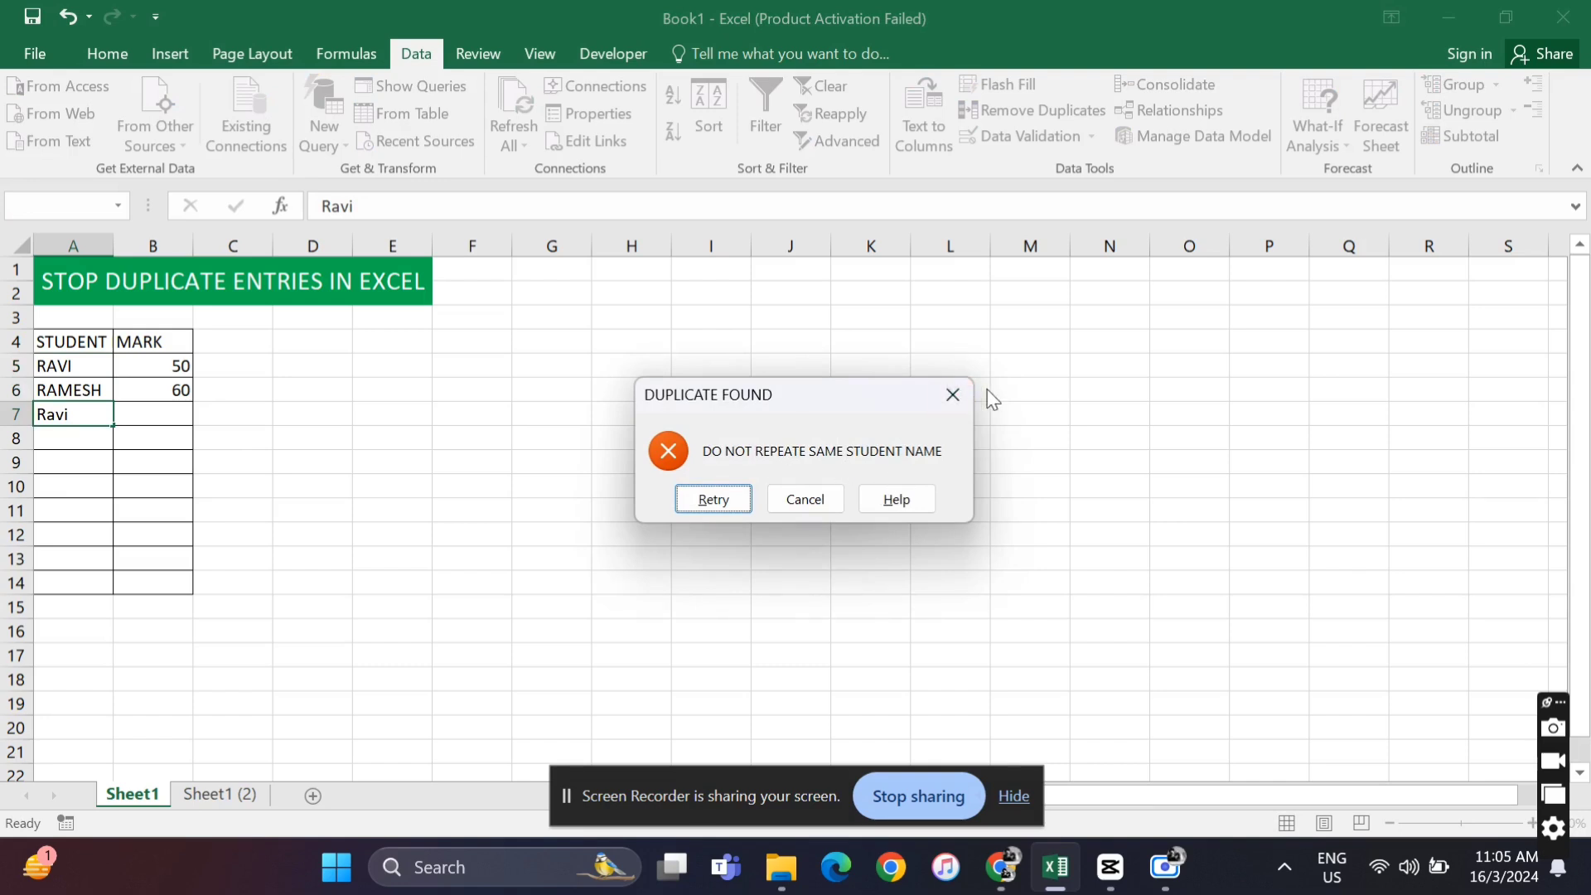
{"action": "left_click", "coordinate": [953, 395]}
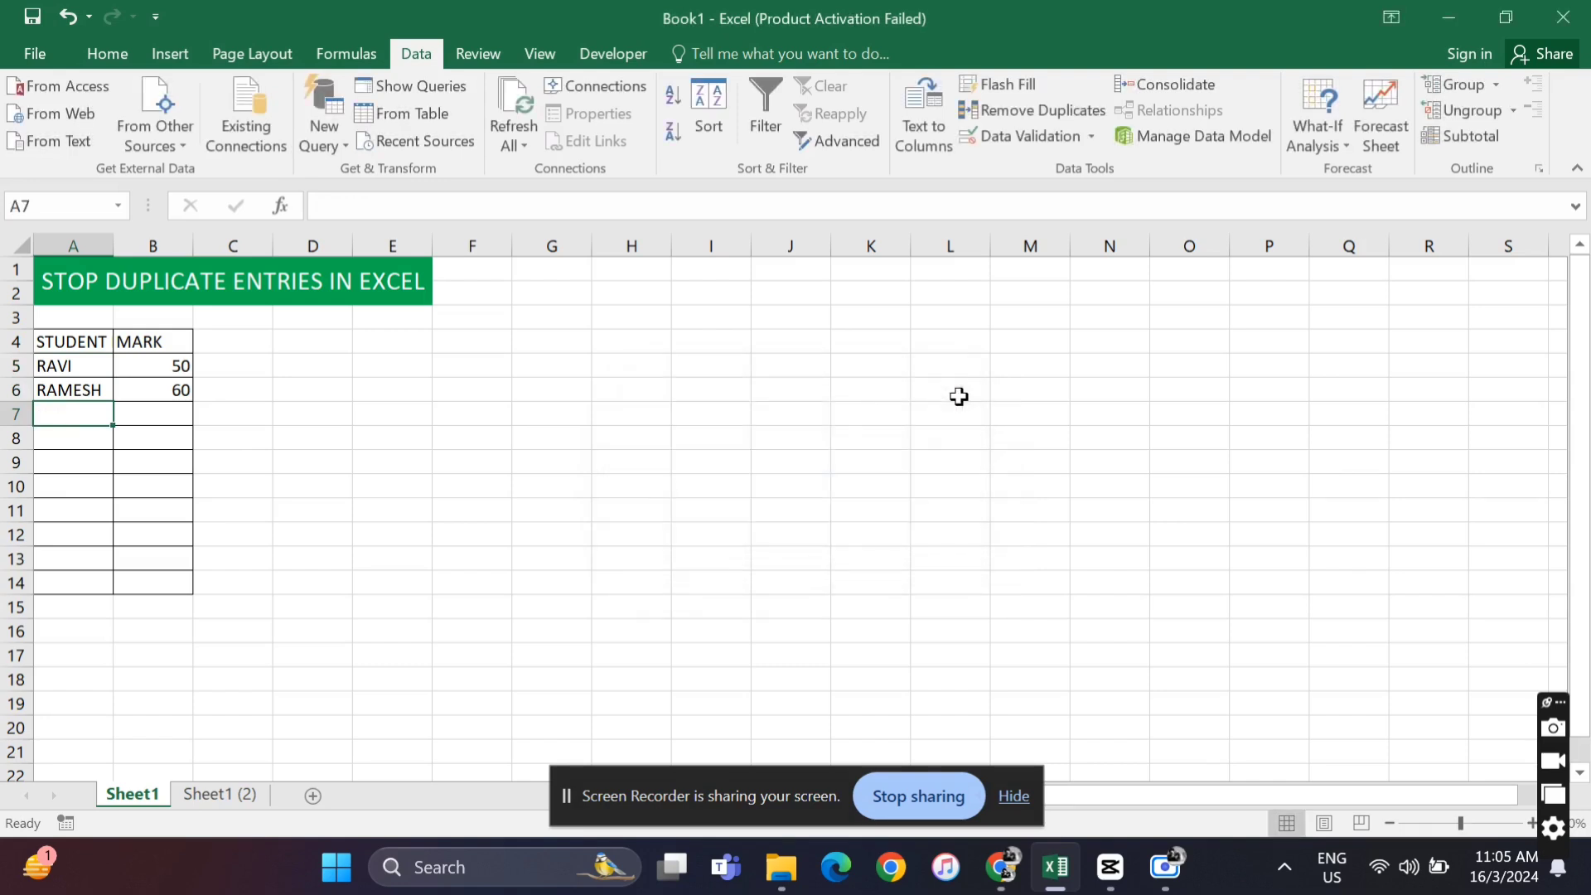
{"action": "left_click", "coordinate": [461, 397]}
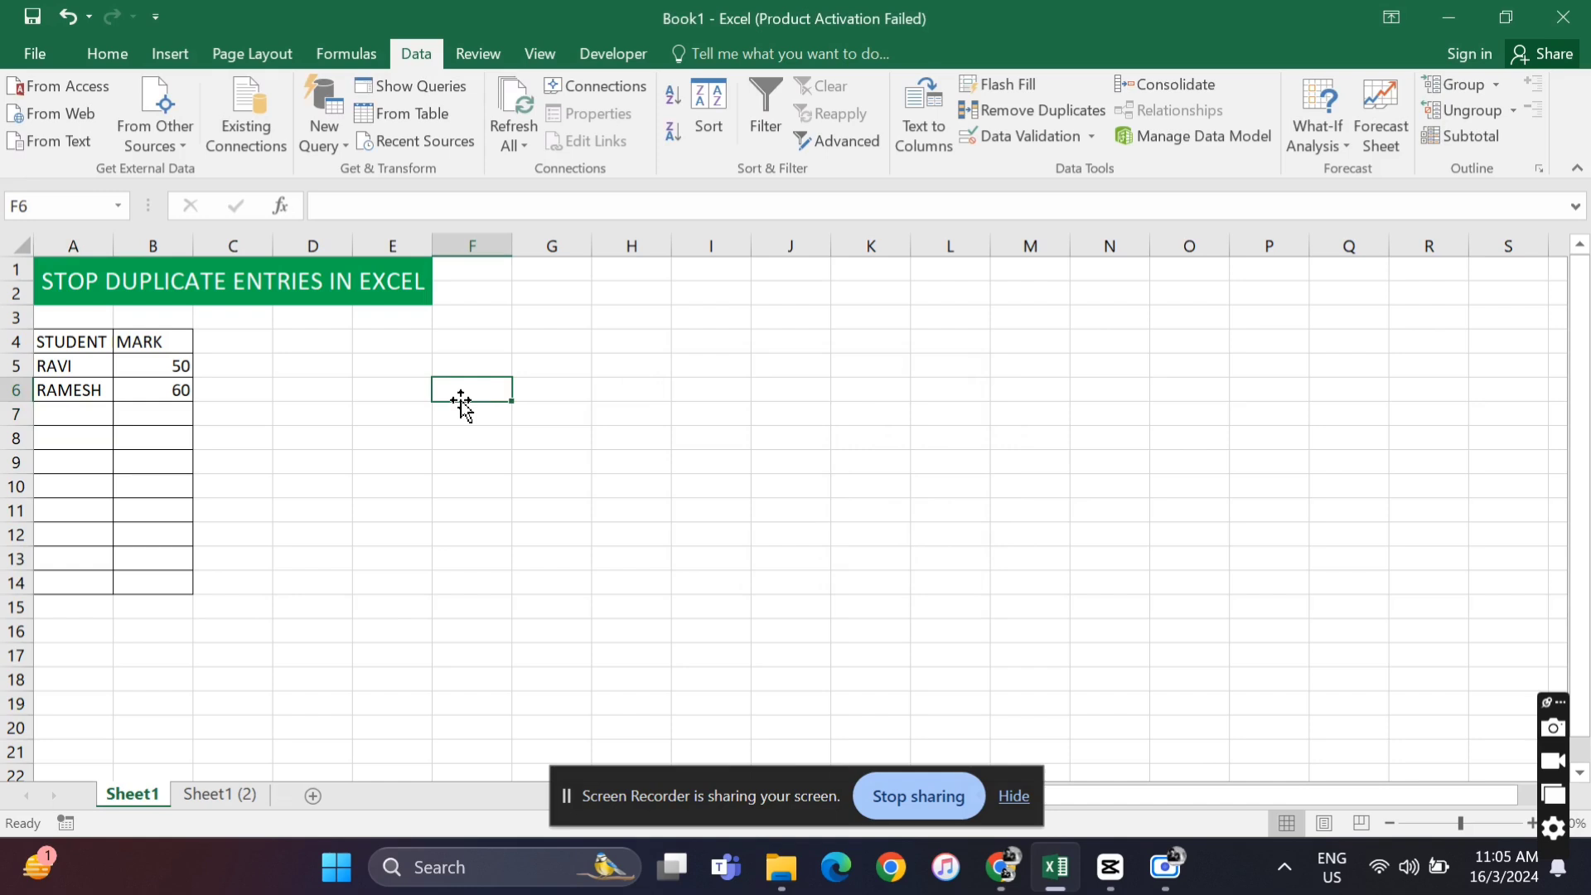
On Sheet1 (2), clear all existing data validation settings for the student name cells A5:A14
{"action": "left_click", "coordinate": [226, 794]}
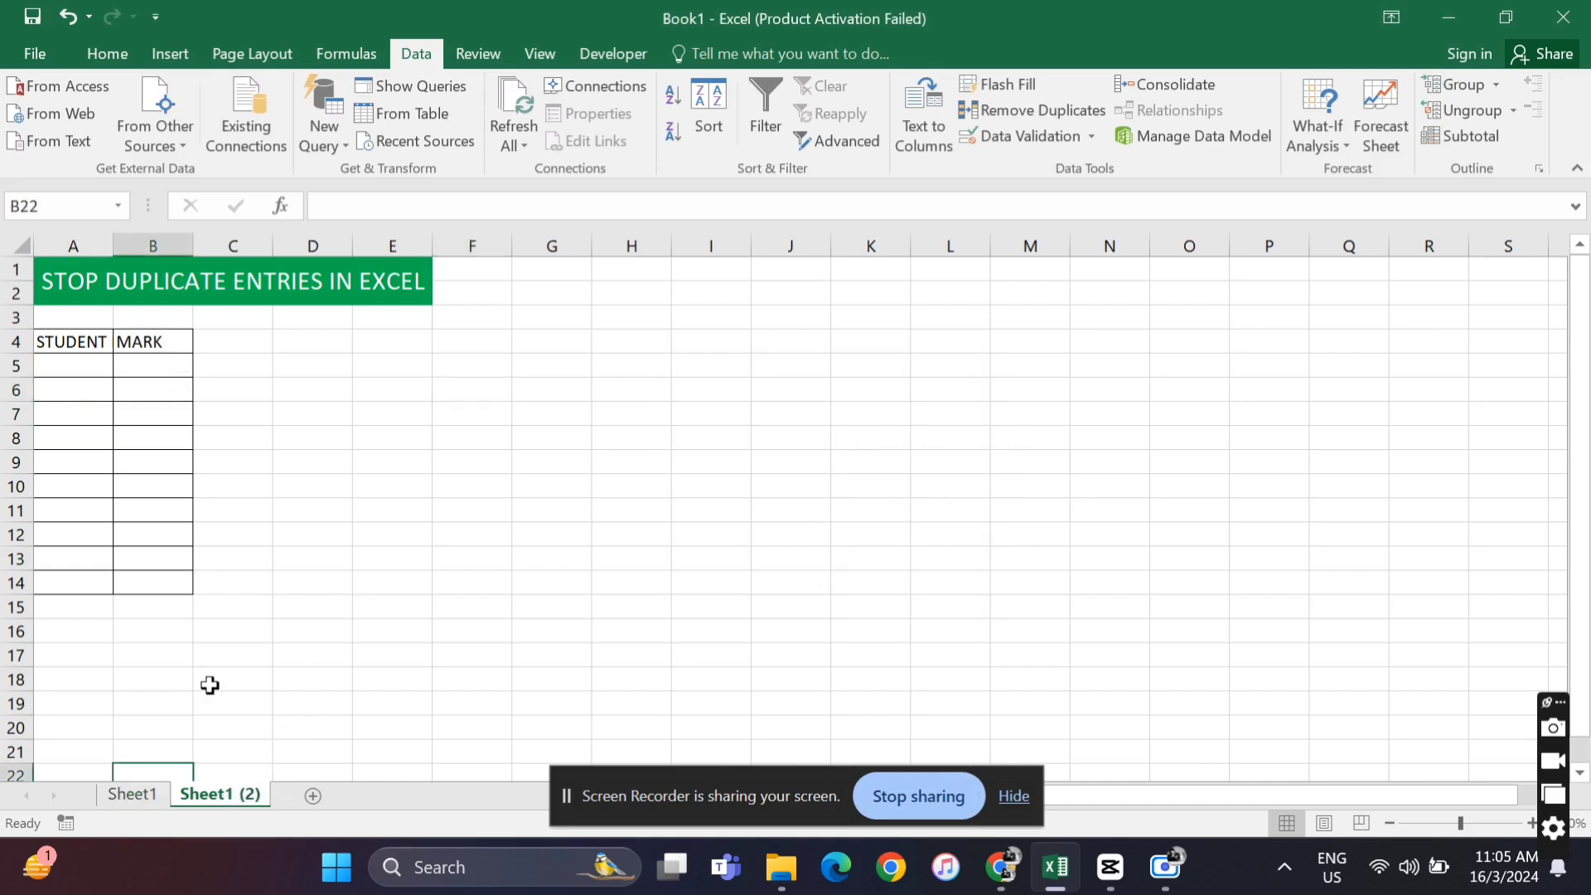
{"action": "left_click", "coordinate": [81, 382]}
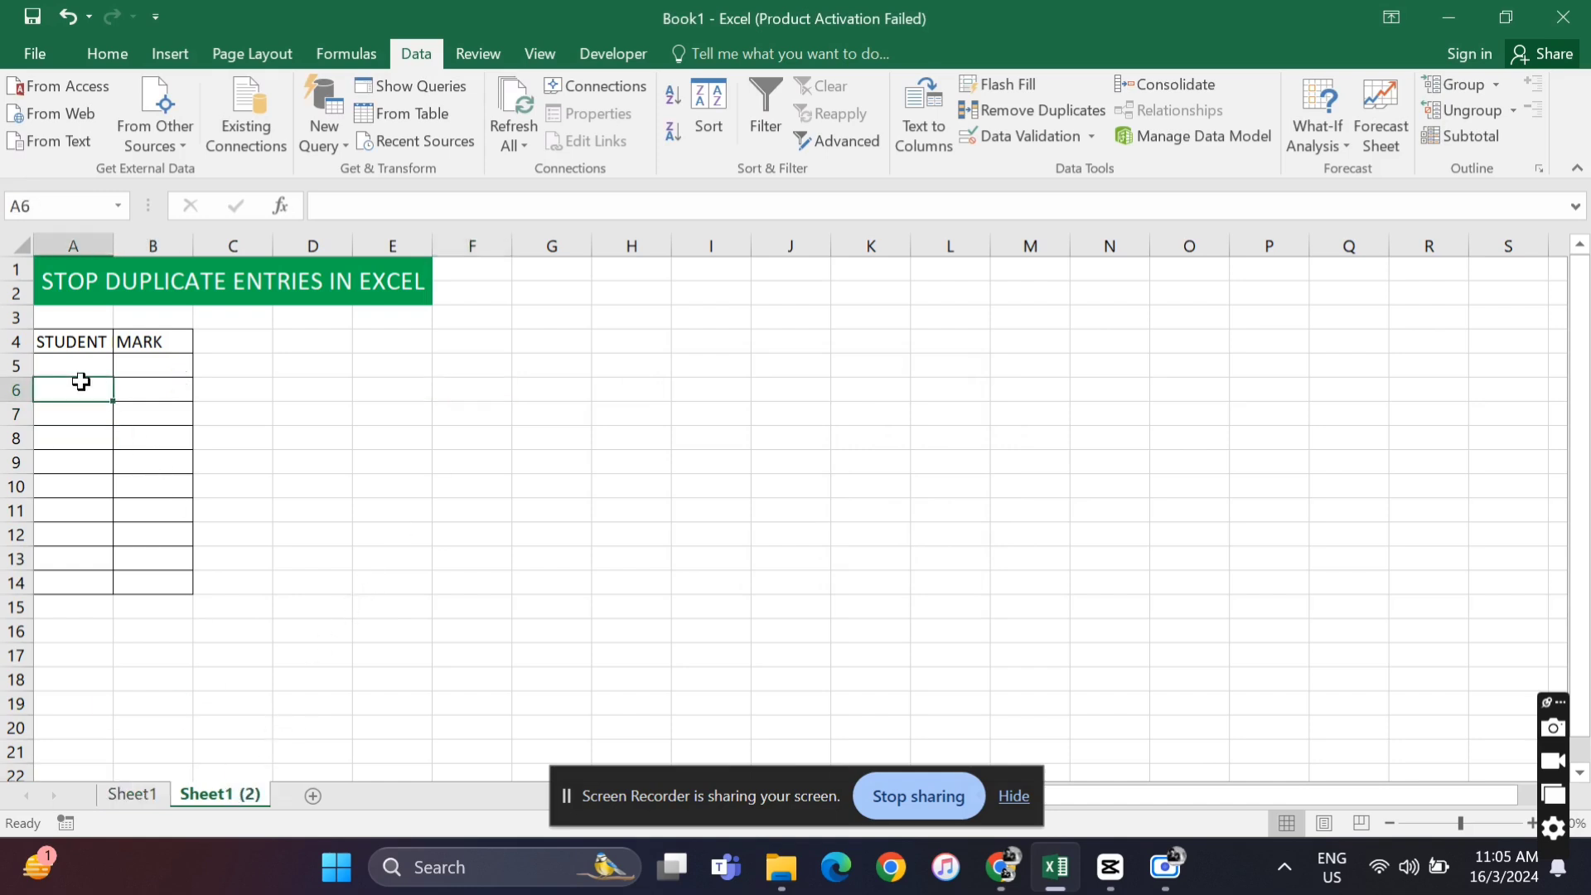
{"action": "left_click", "coordinate": [80, 357]}
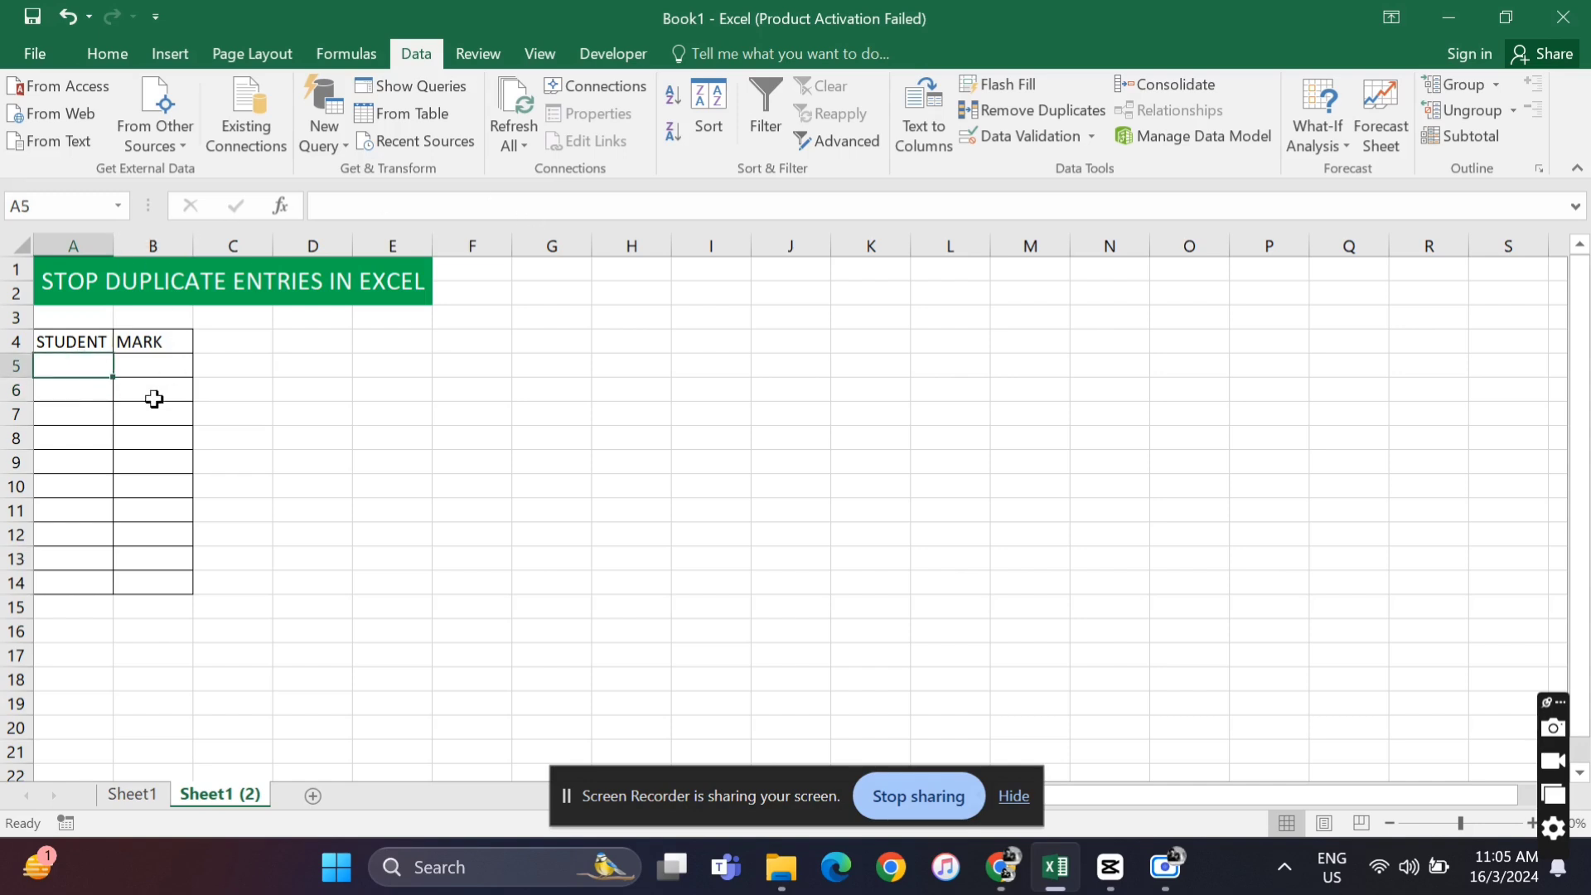
{"action": "left_click", "coordinate": [62, 572], "text": "shift"}
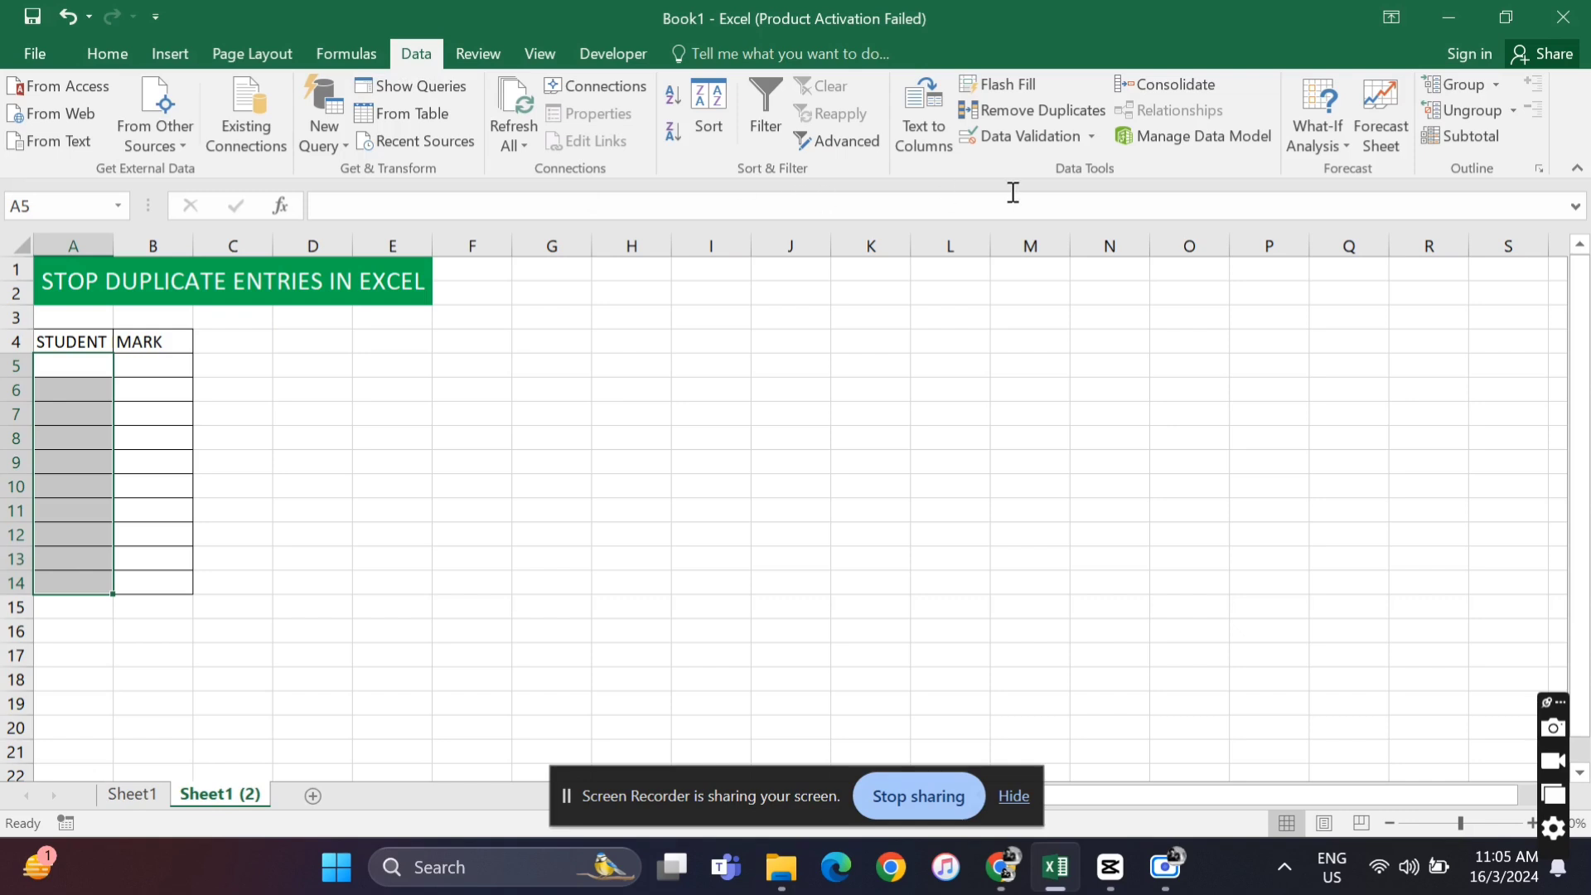
{"action": "left_click", "coordinate": [1040, 132]}
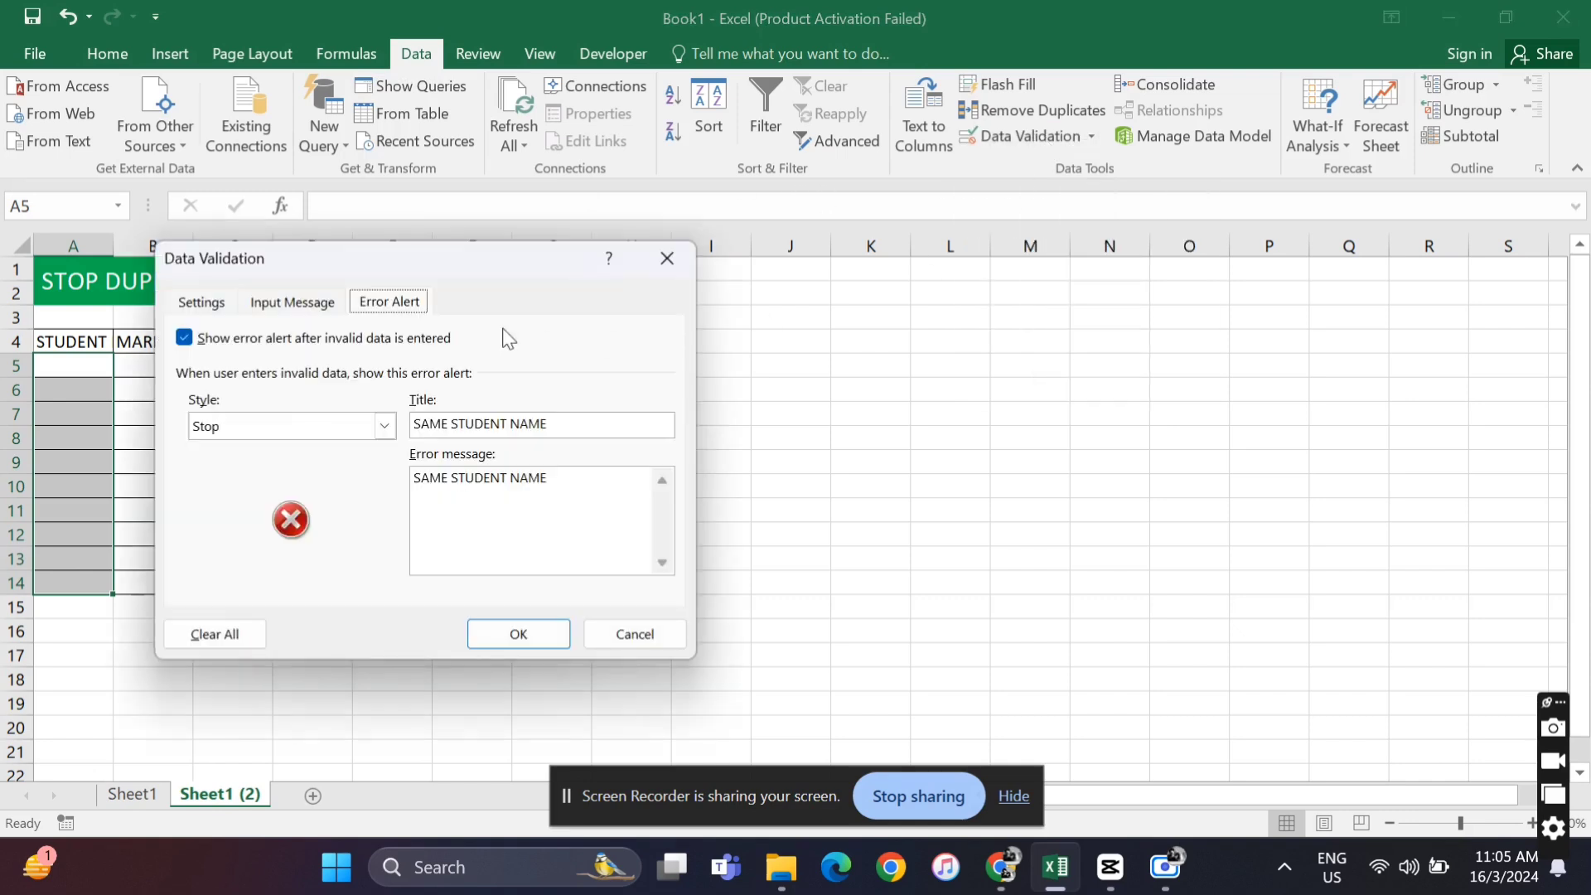
{"action": "left_click", "coordinate": [177, 304]}
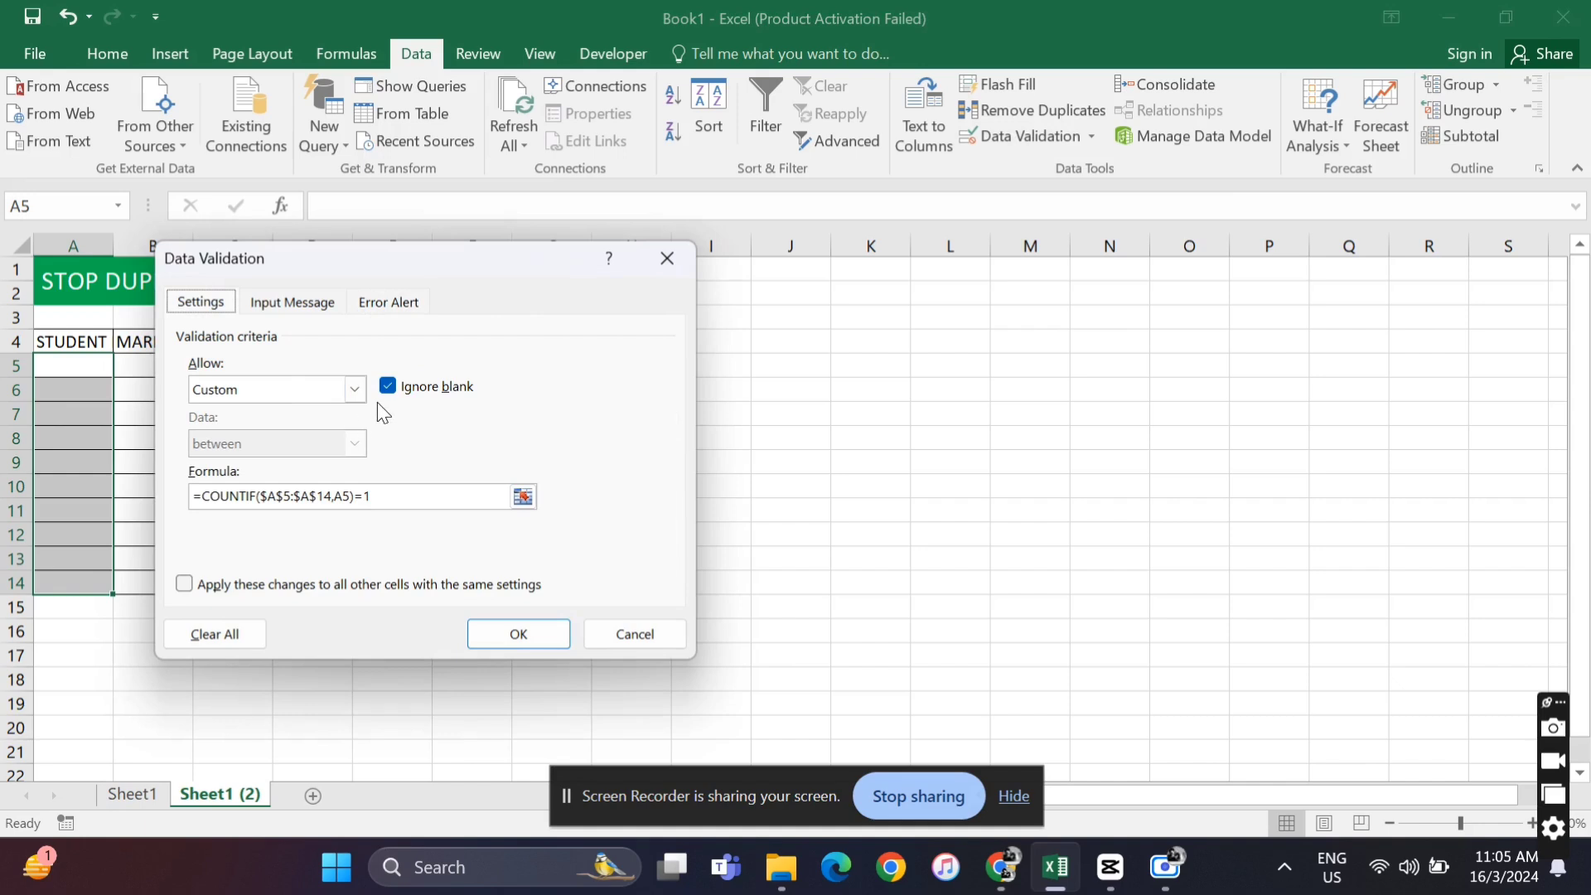
{"action": "left_click", "coordinate": [219, 636]}
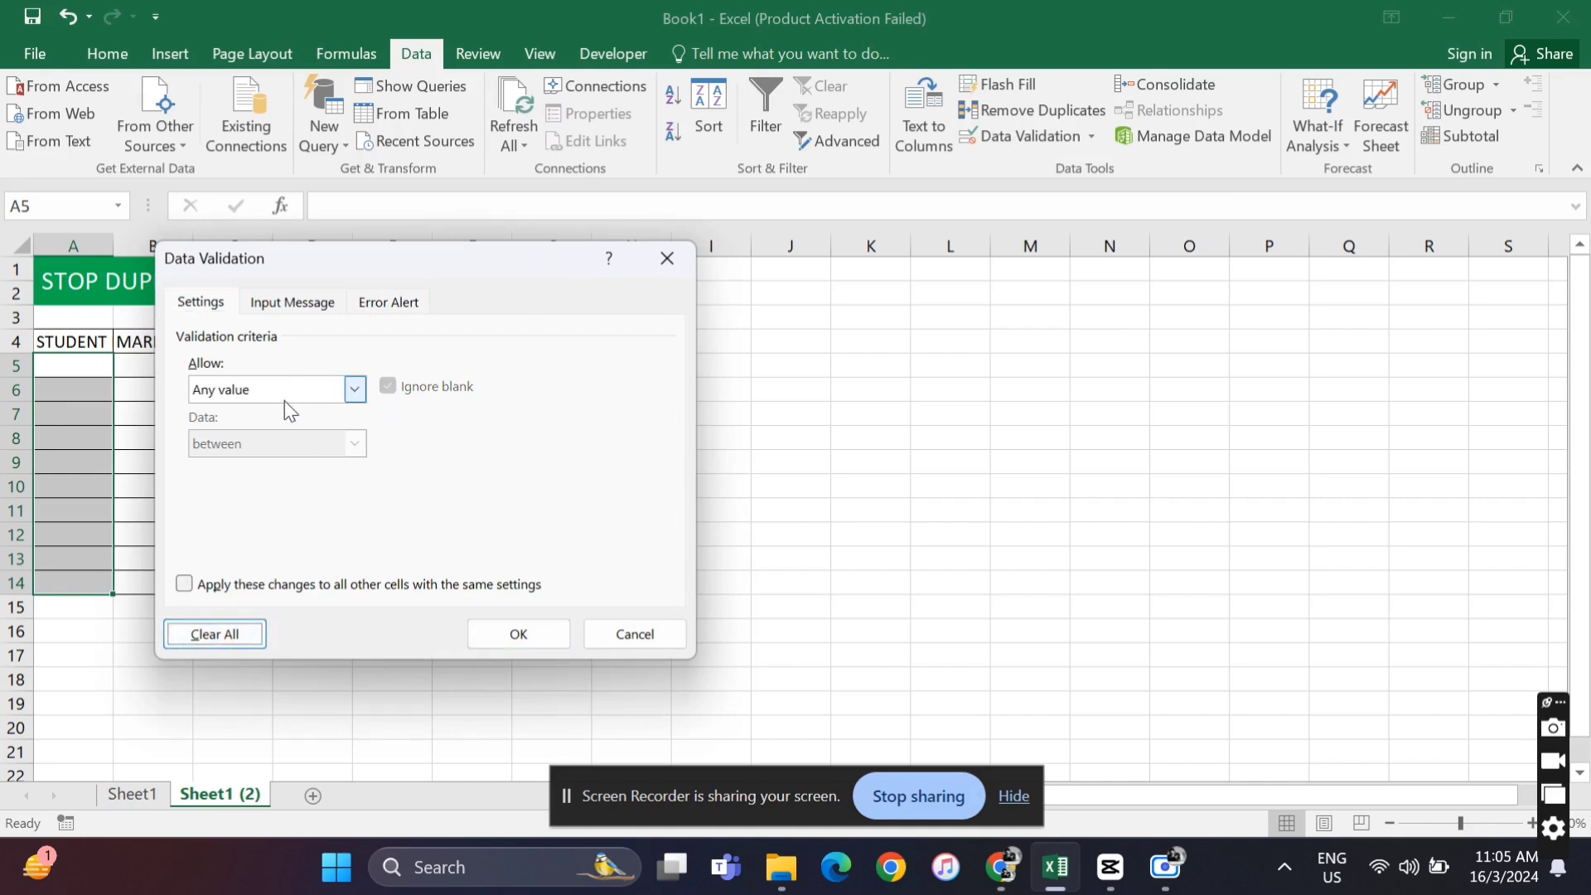
Set the validation criteria for A5:A14 to Custom with the formula =COUNTIF($A$5:$A$14,A5)=1
{"action": "left_click", "coordinate": [349, 388]}
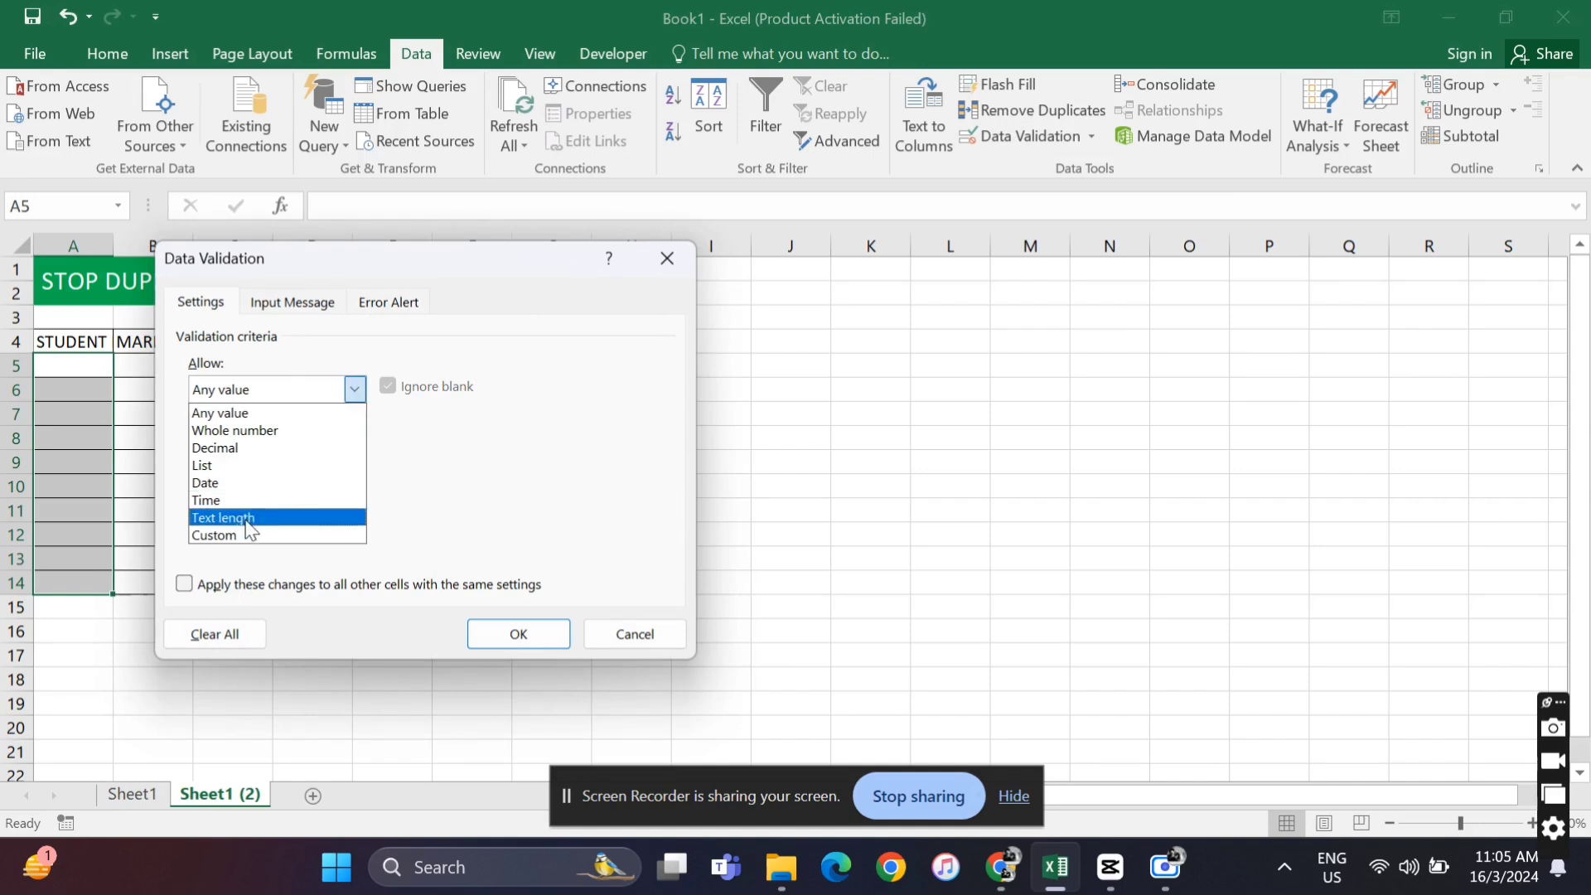
{"action": "left_click", "coordinate": [217, 537]}
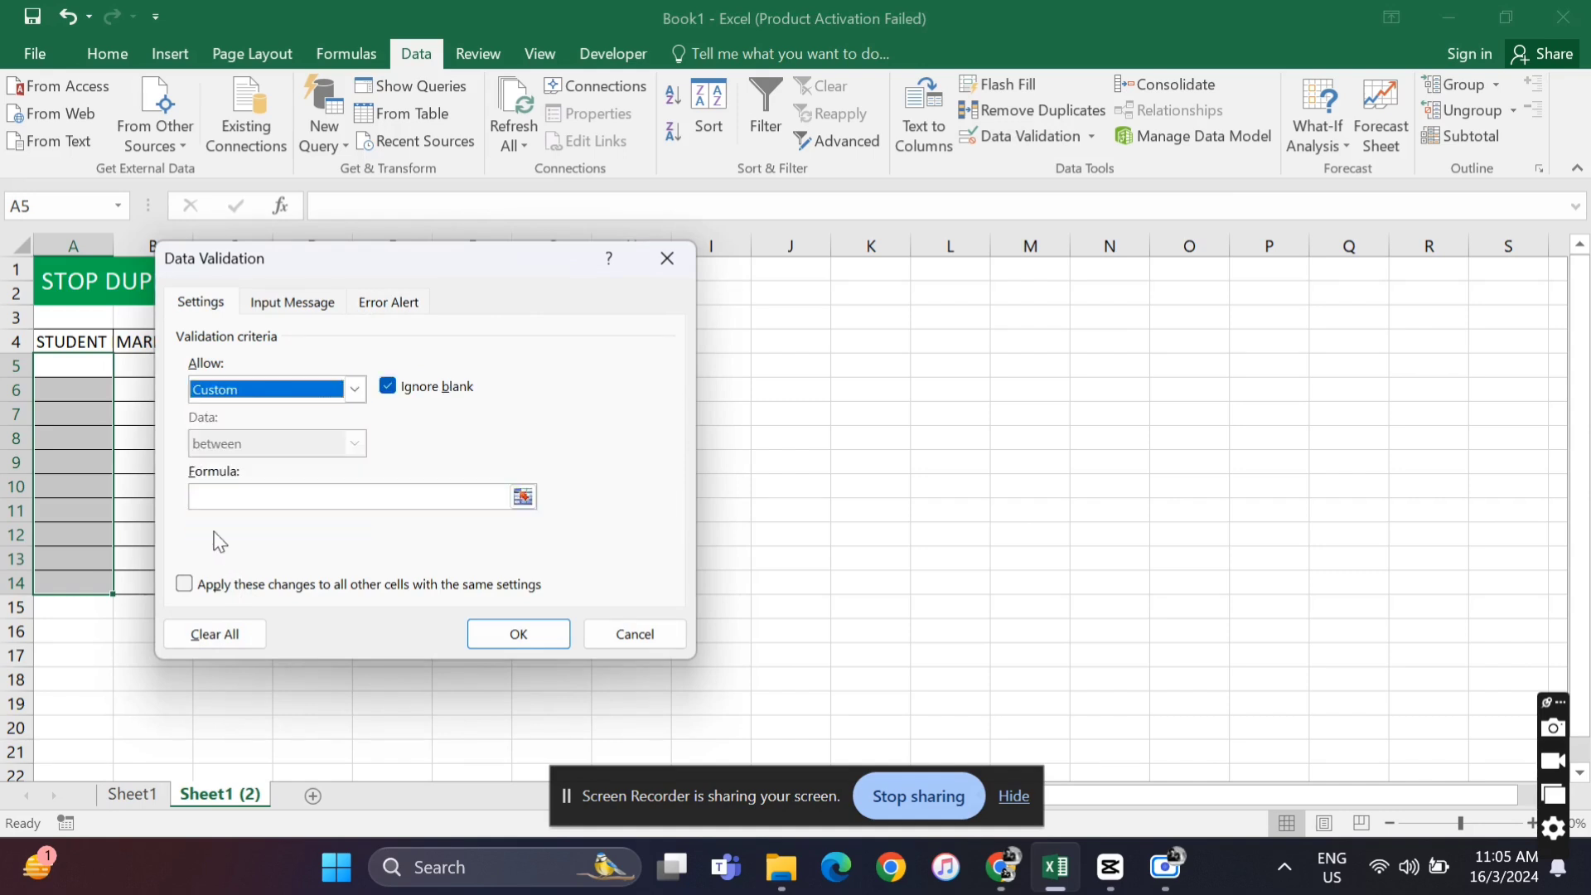
{"action": "left_click", "coordinate": [311, 494]}
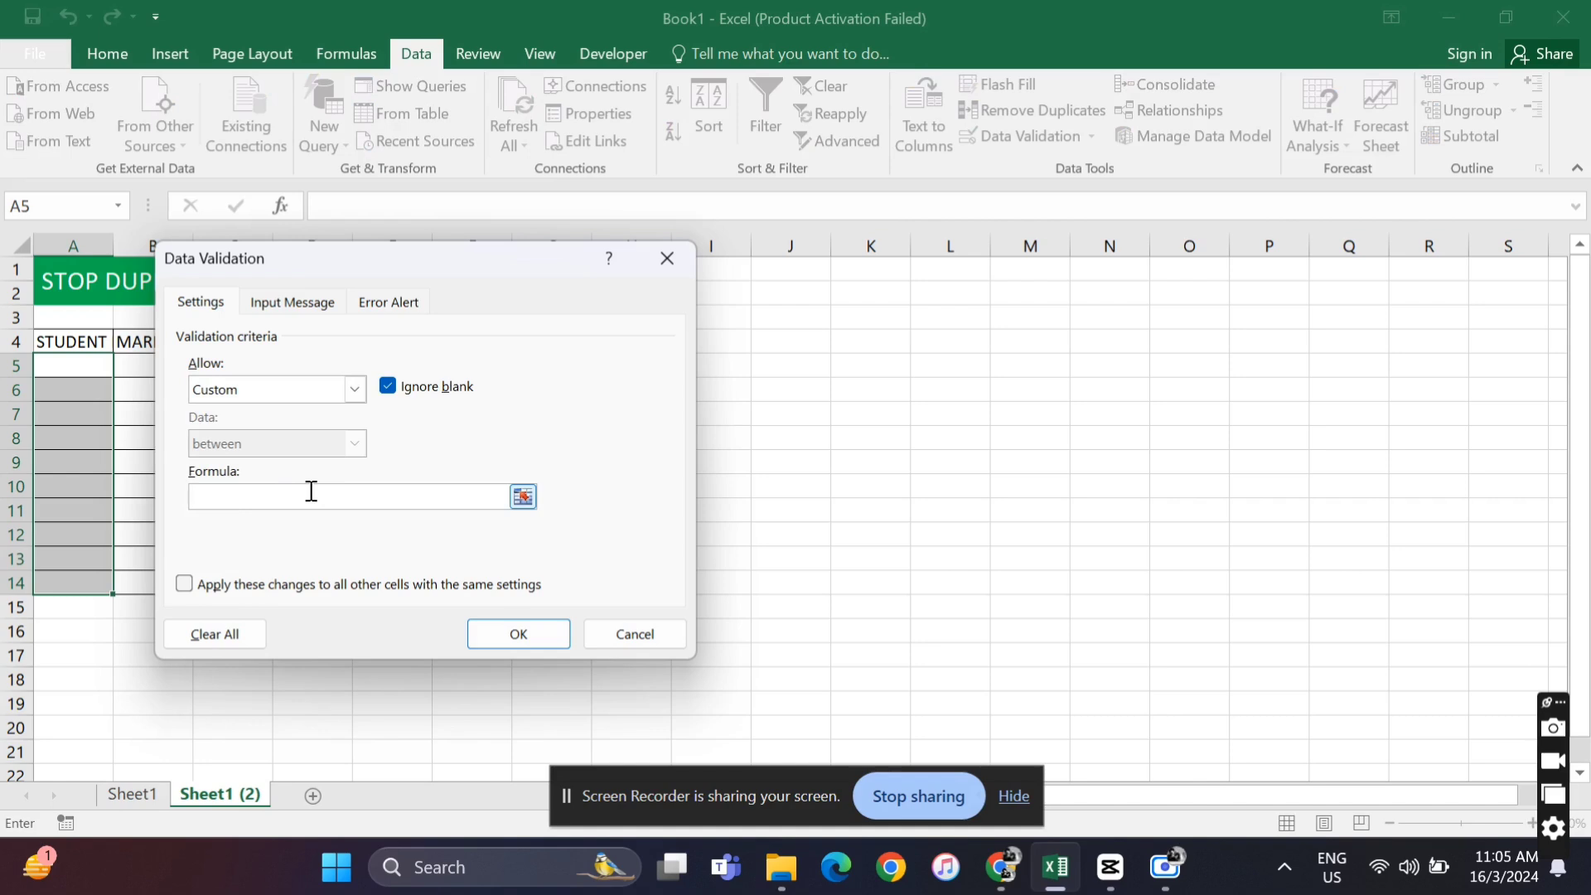
{"action": "type", "text": "=COUNTIF"}
{"action": "type", "text": "("}
{"action": "left_click_drag", "start_coordinate": [66, 371], "coordinate": [84, 585]}
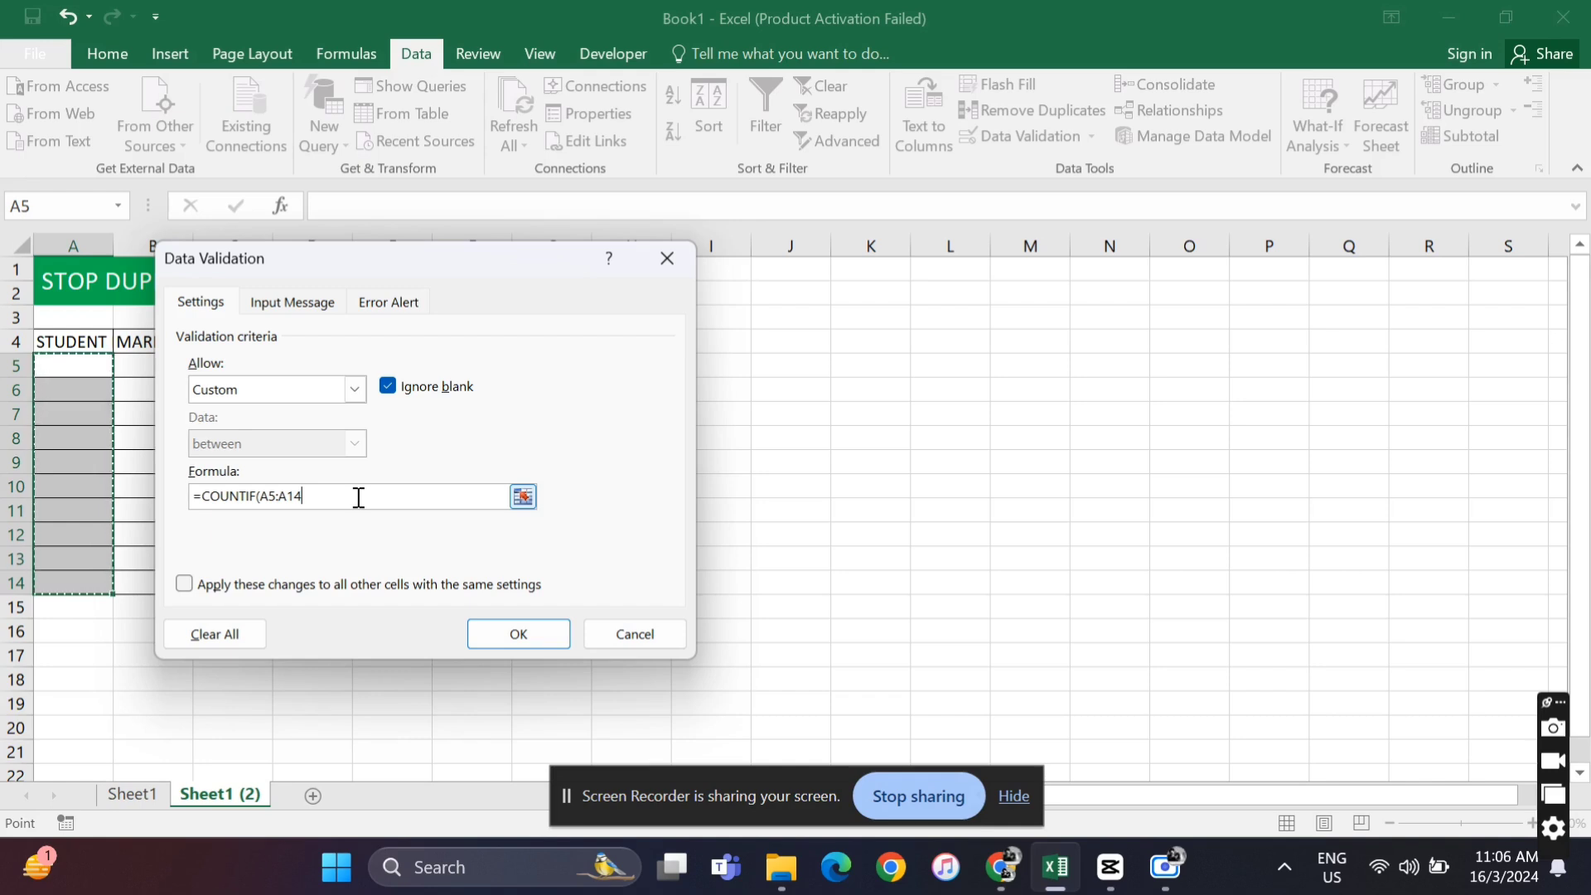
{"action": "key", "text": "F4"}
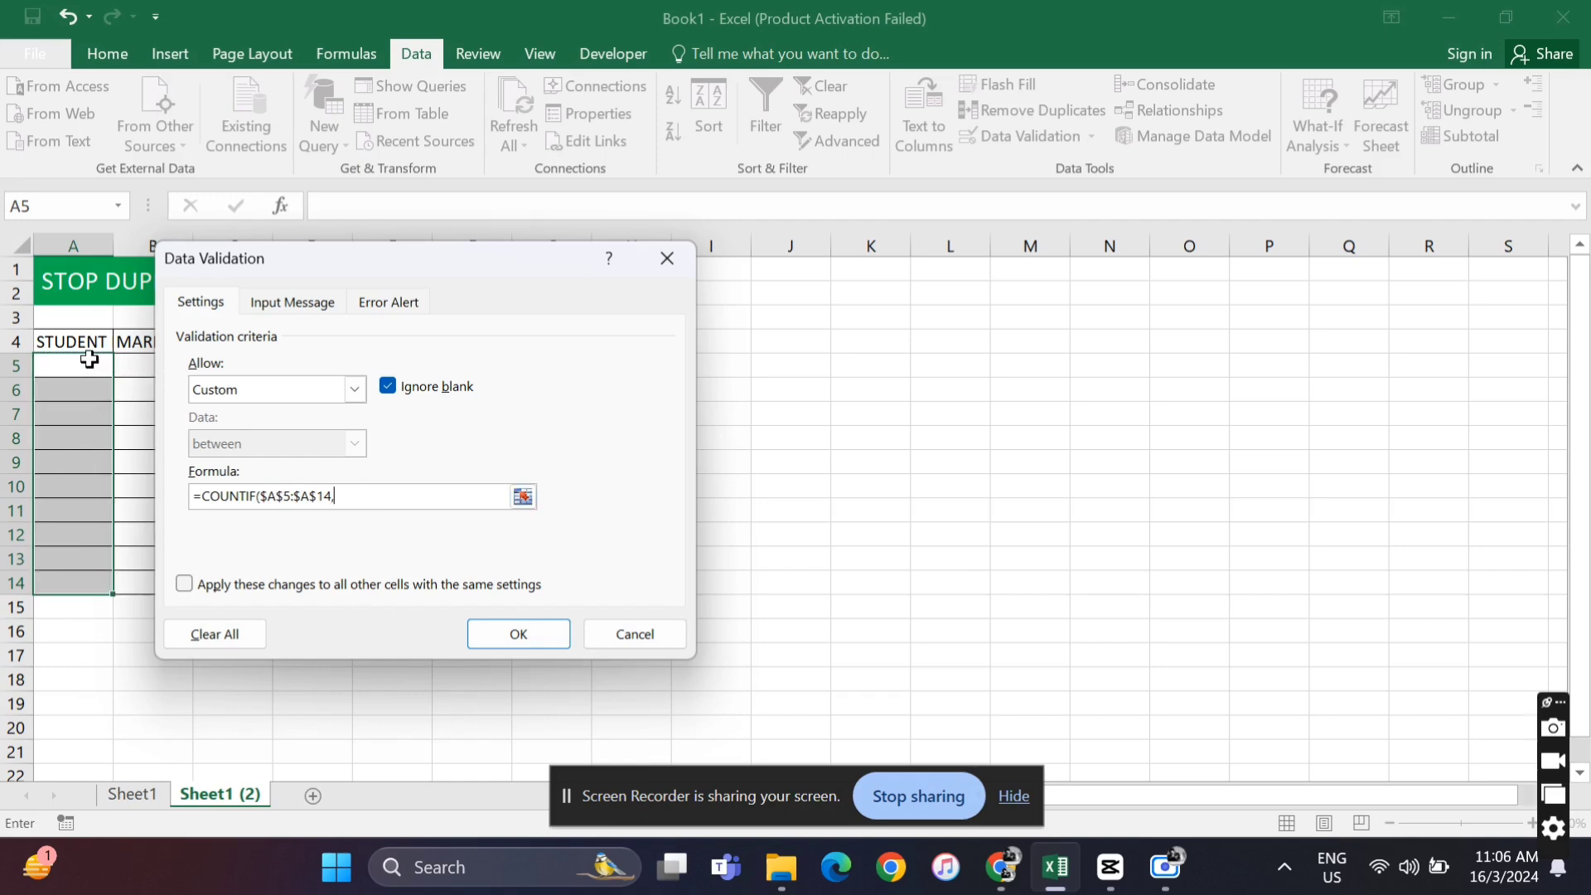
{"action": "type", "text": ",A5)=1"}
Set the error alert title to "Duplicate Student Name" and its message to "Do not repeat student name", and apply the validation
{"action": "left_click", "coordinate": [397, 303]}
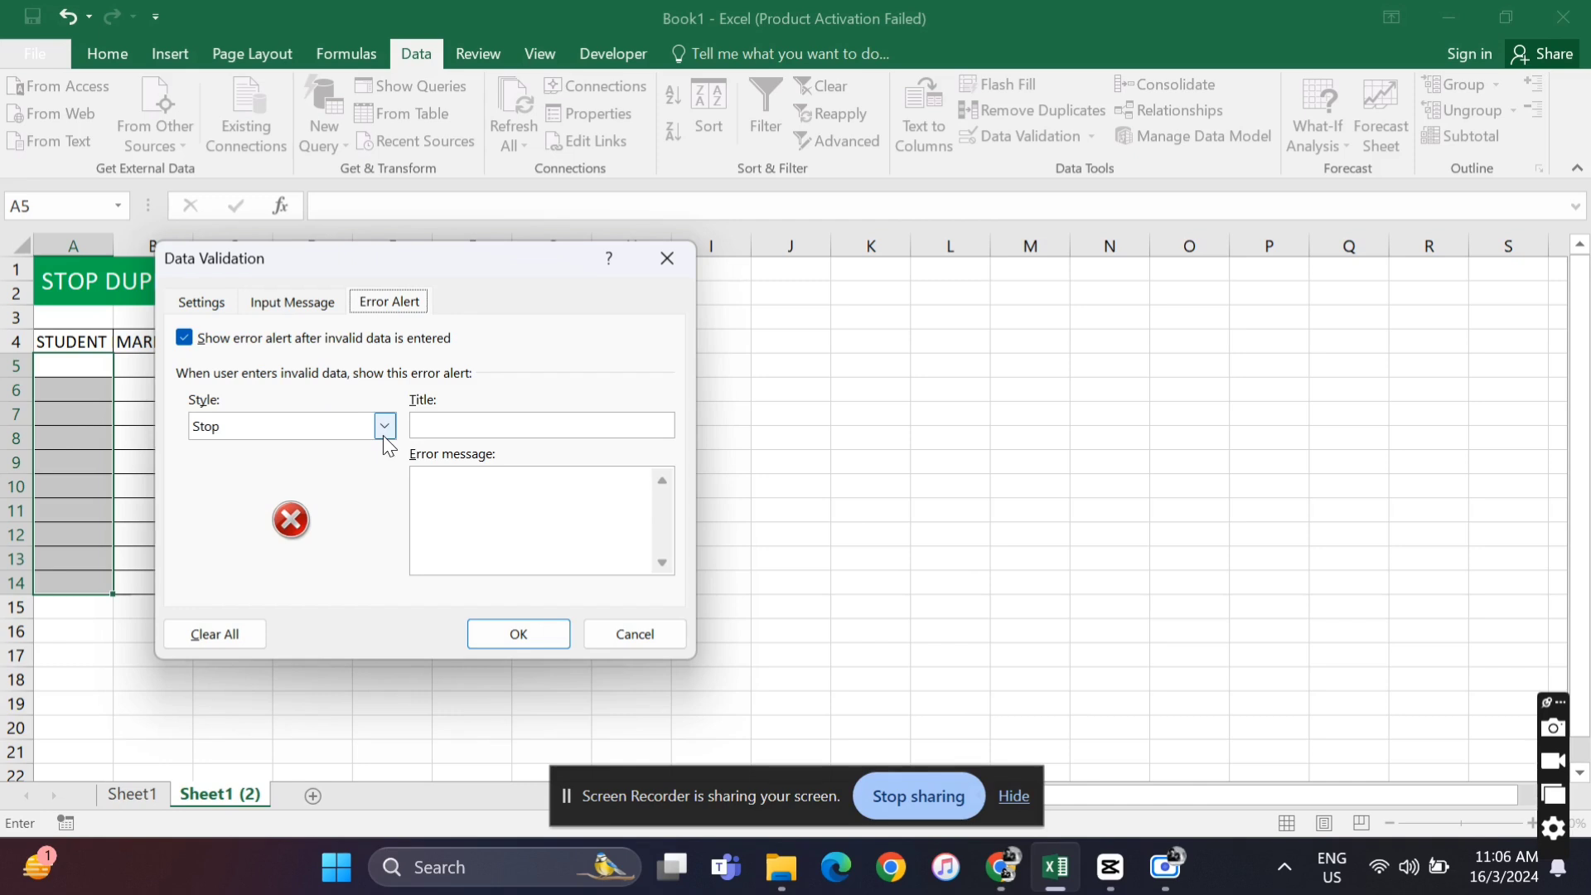
{"action": "left_click", "coordinate": [431, 428]}
{"action": "type", "text": "Duplicate Student"}
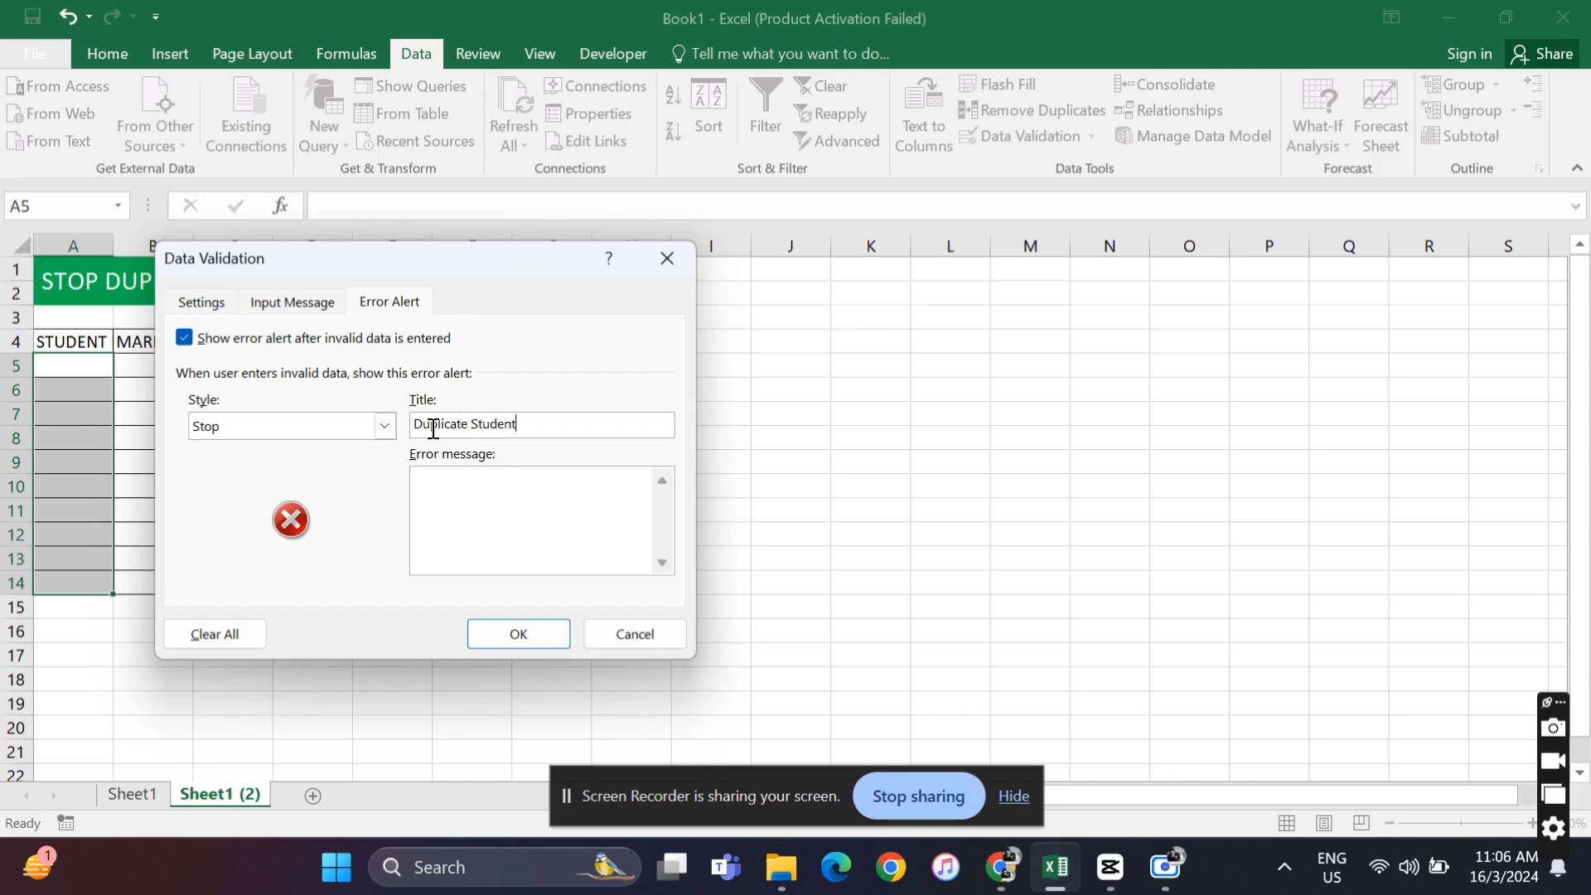
{"action": "type", "text": " Name"}
{"action": "left_click", "coordinate": [469, 477]}
{"action": "type", "text": "Do no"}
{"action": "key", "text": "BackSpace"}
{"action": "key", "text": "BackSpace"}
{"action": "type", "text": "not repeat s"}
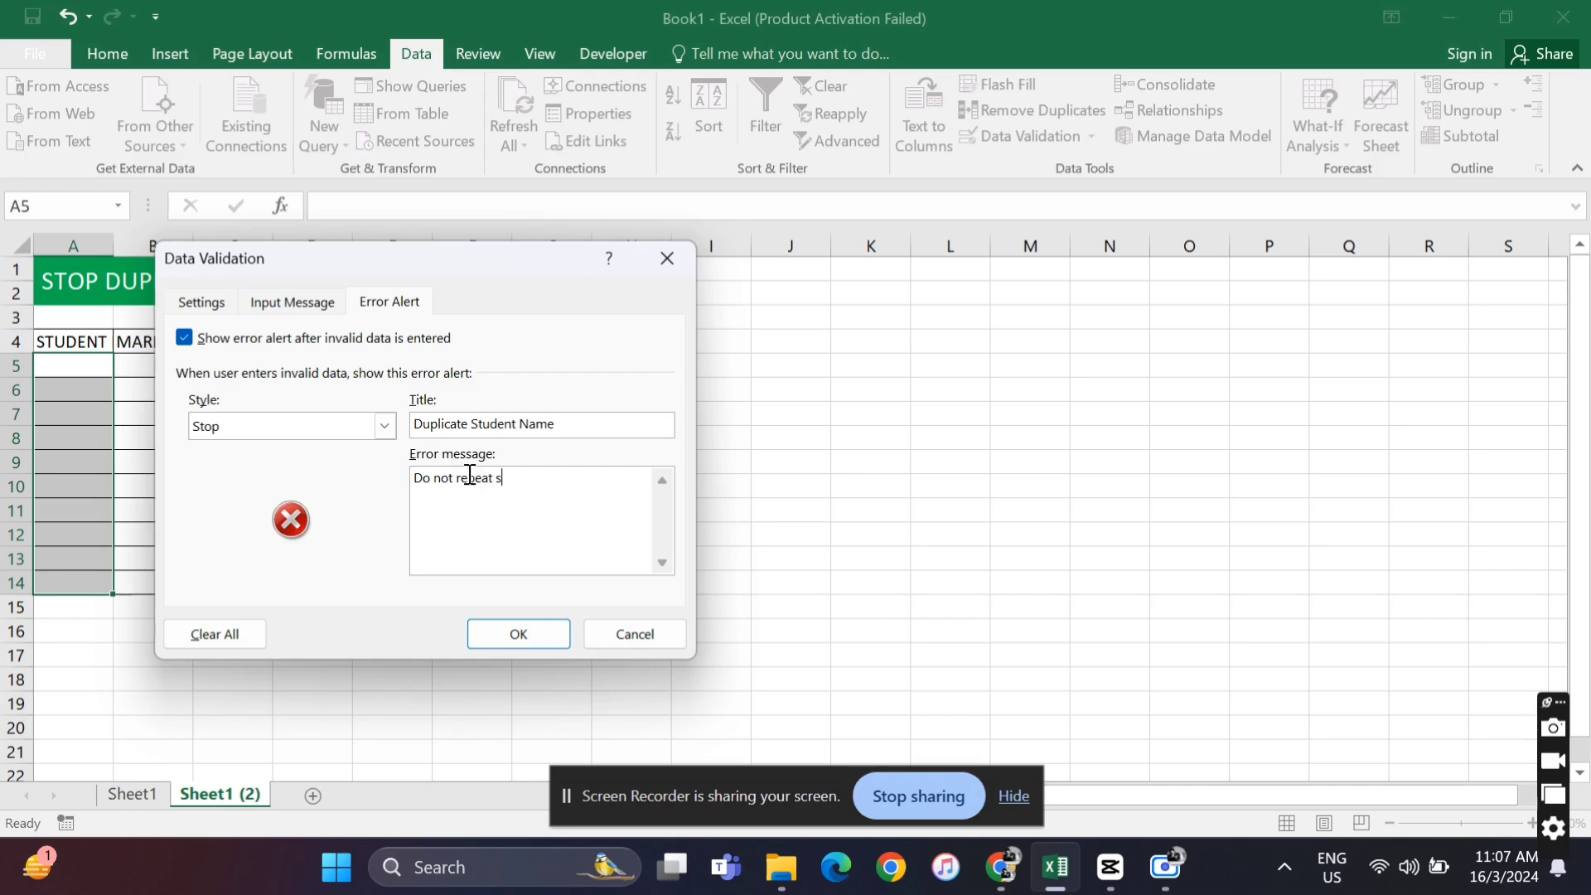
{"action": "type", "text": "tudent name"}
{"action": "left_click", "coordinate": [514, 632]}
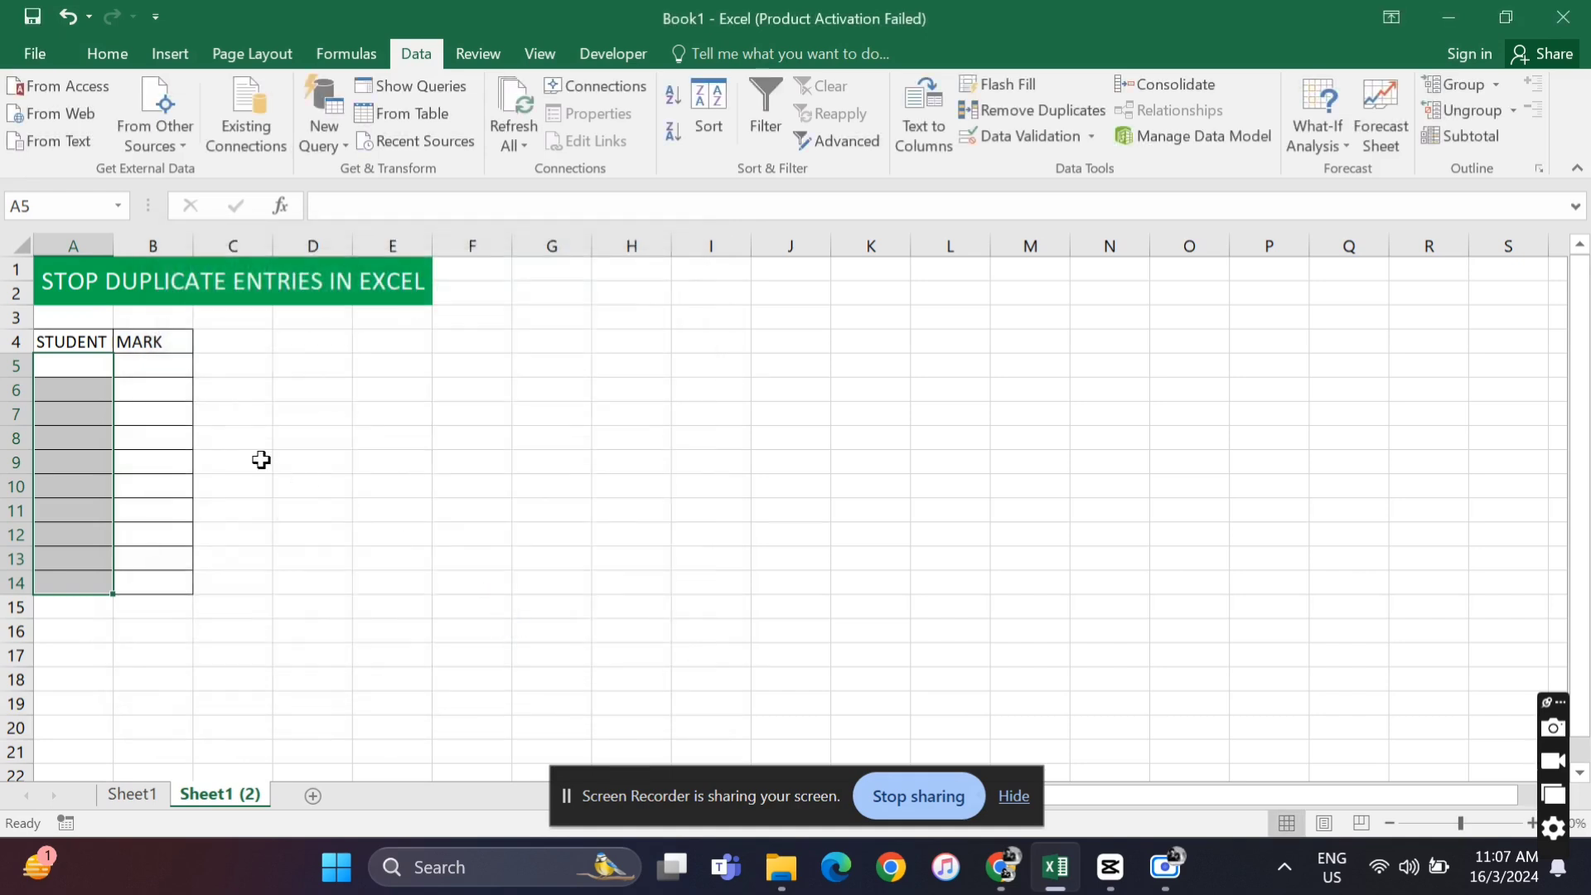
Enter a student's name in A5, try to repeat the same name in A6, and cancel the duplicate entry
{"action": "left_click", "coordinate": [52, 361]}
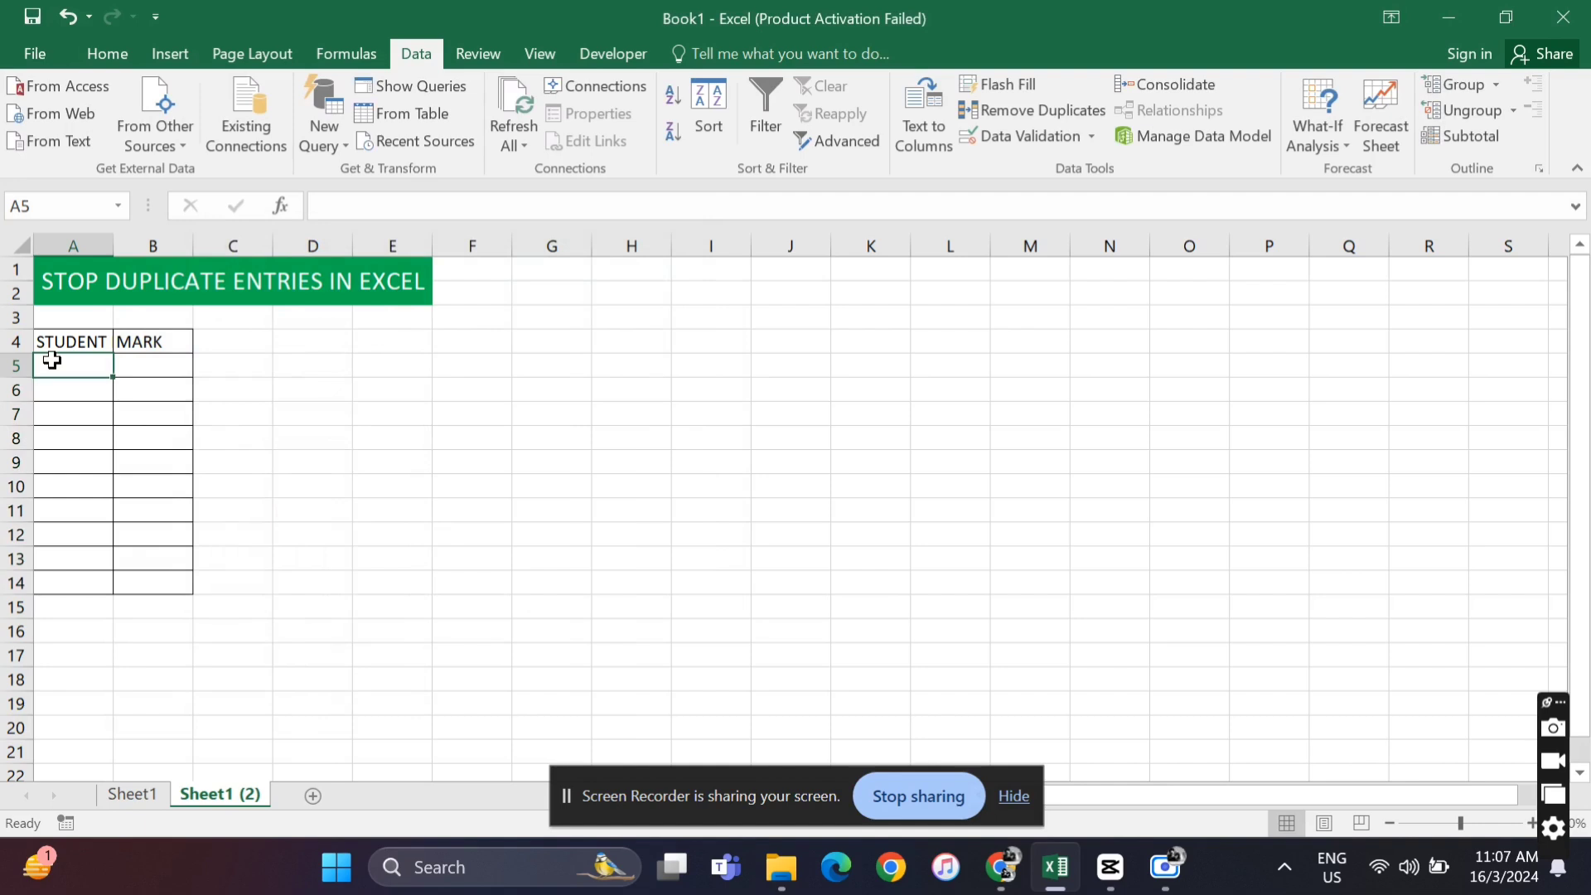
{"action": "type", "text": "anand"}
{"action": "key", "text": "Return"}
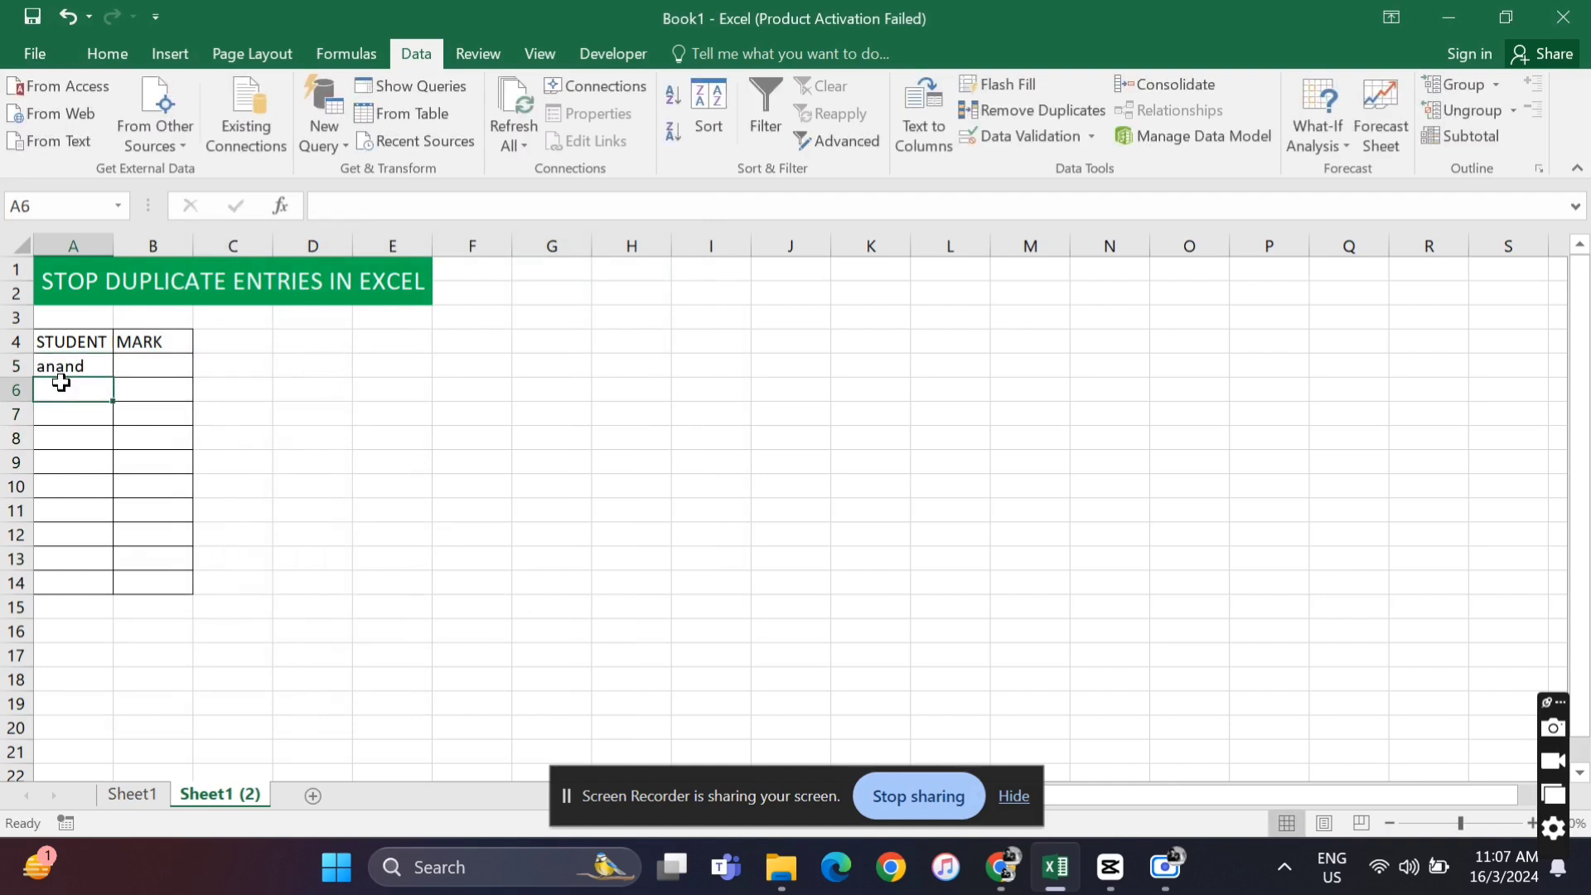
{"action": "type", "text": "anand"}
{"action": "key", "text": "Return"}
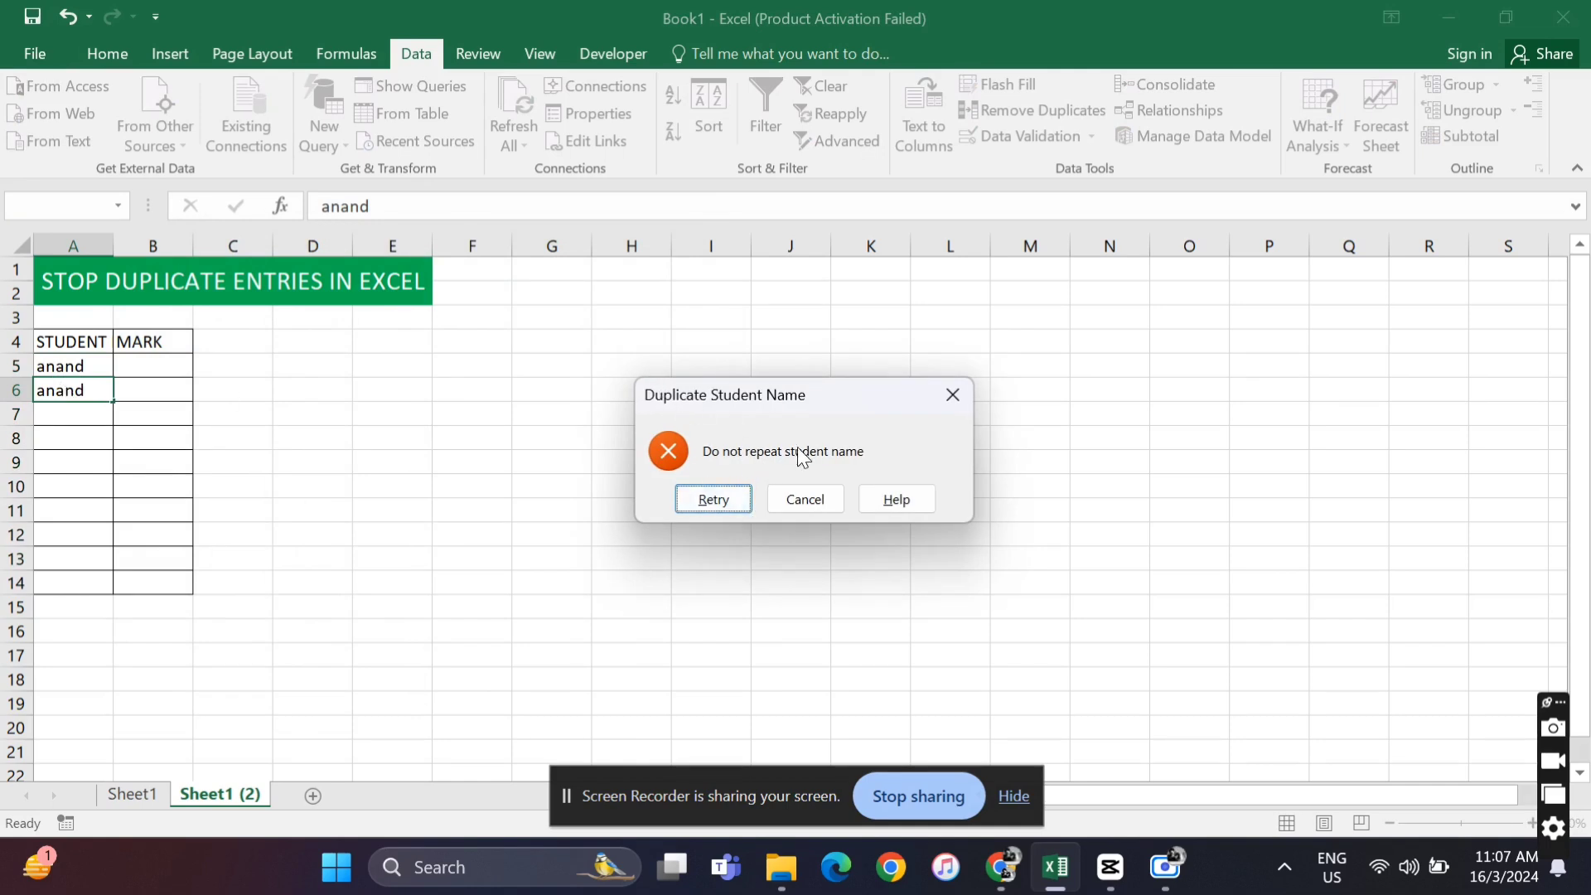
{"action": "left_click", "coordinate": [790, 498]}
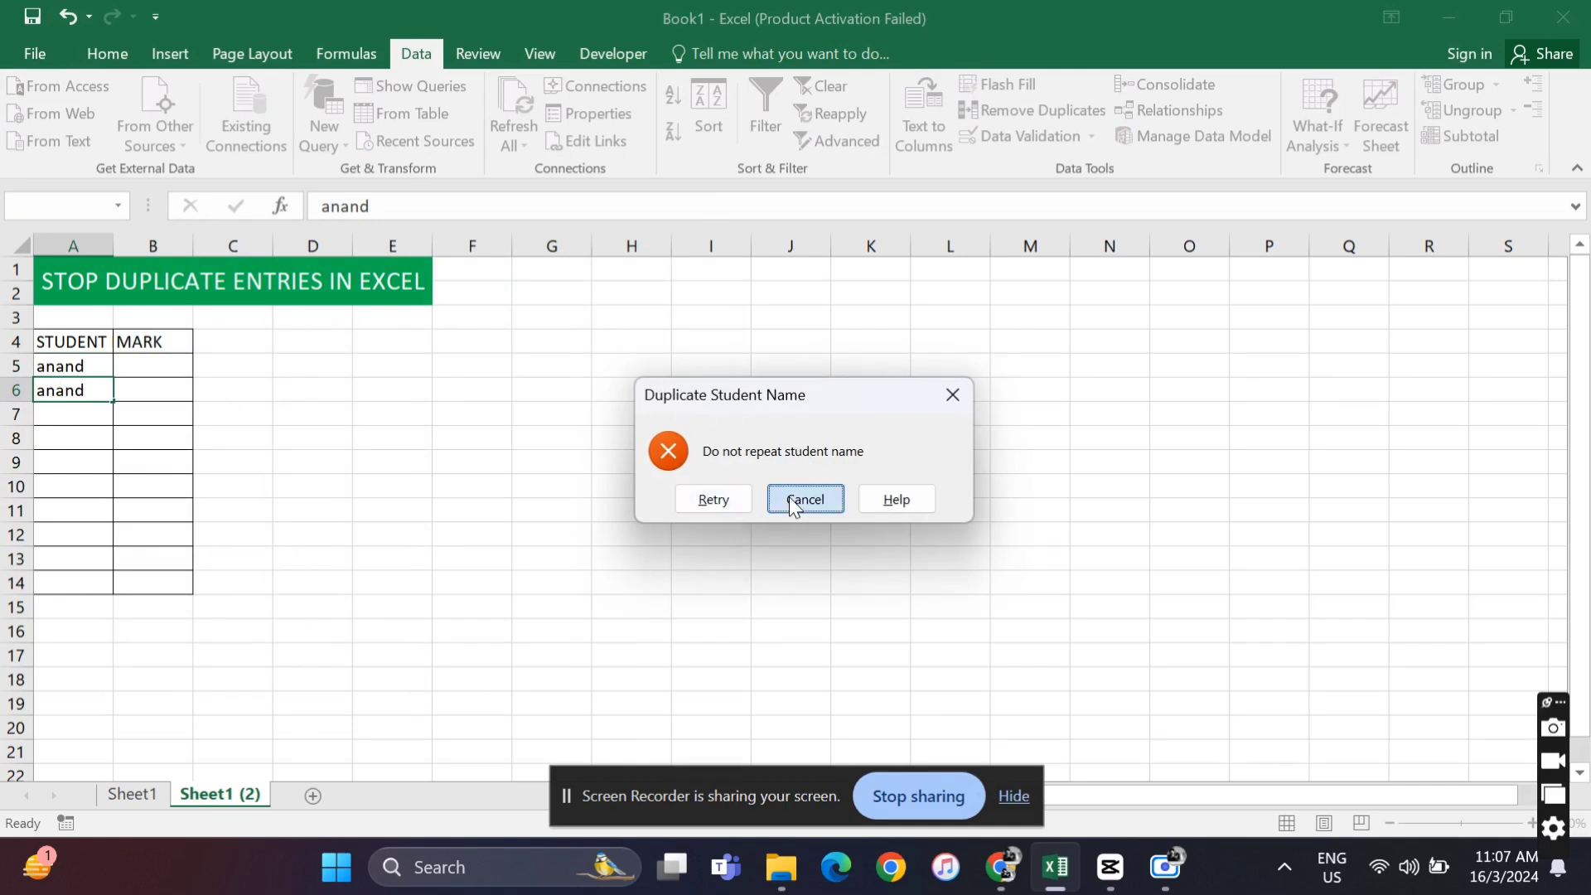